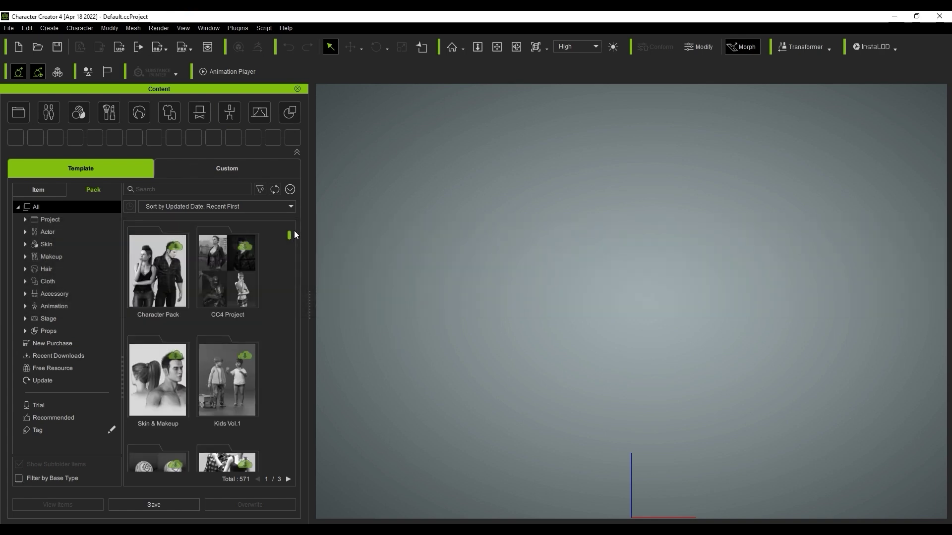
# - Filter the Template library to installed content only, then switch to the Custom library
pyautogui.click(288, 188)
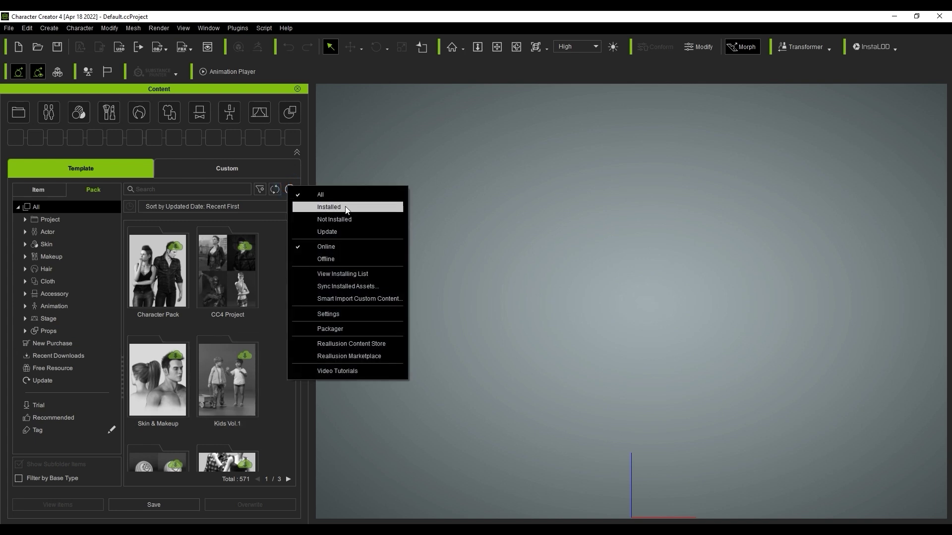
pyautogui.click(327, 208)
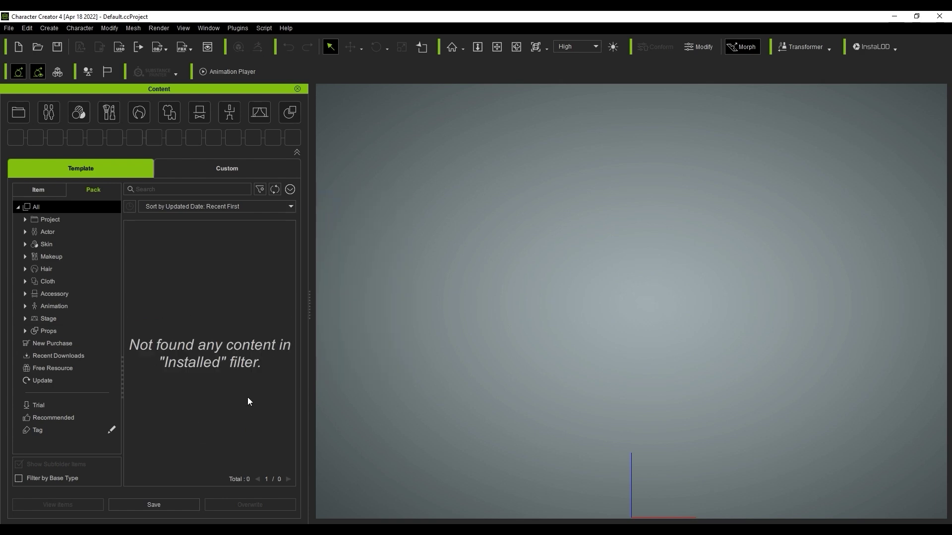
pyautogui.click(243, 171)
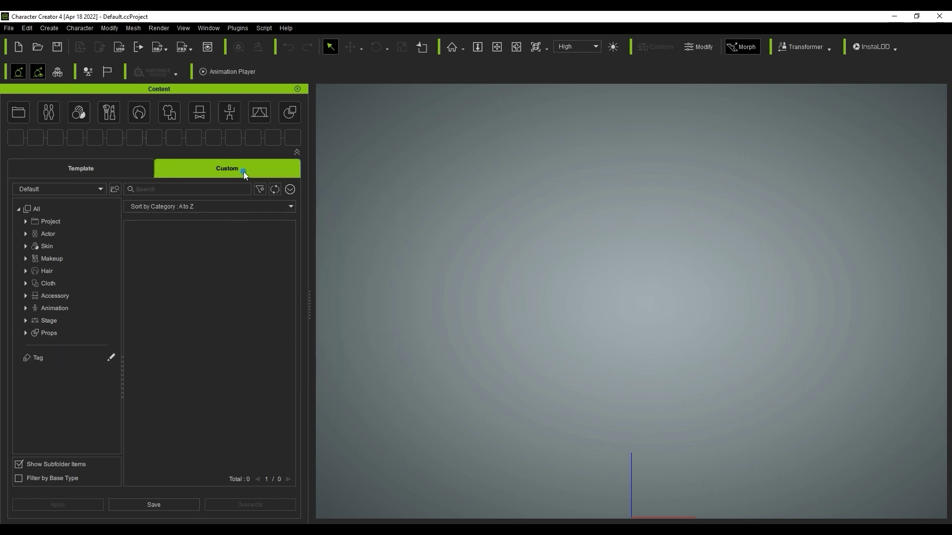
# - Browse the empty Custom library's Project, Actor, Skin, Makeup and Hair categories, then All
pyautogui.click(52, 210)
pyautogui.click(53, 222)
pyautogui.click(55, 235)
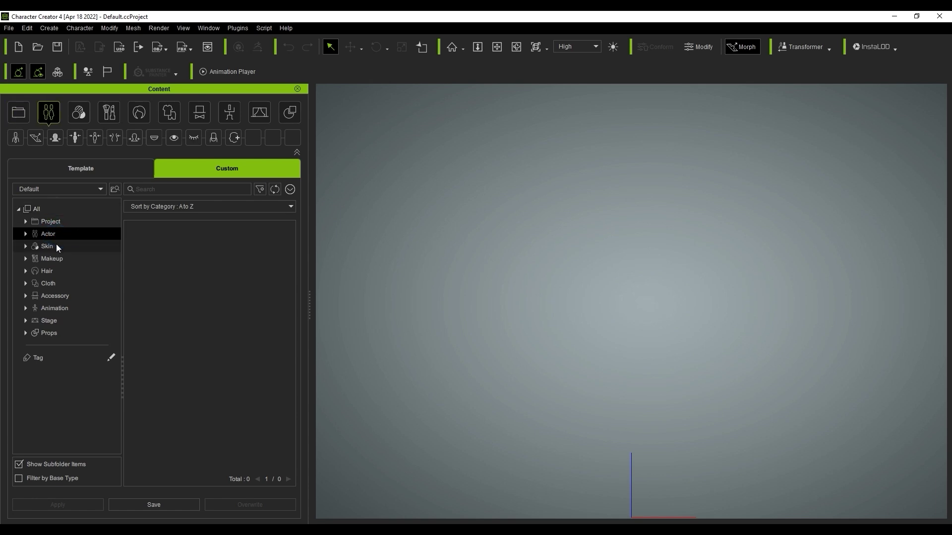
pyautogui.click(55, 246)
pyautogui.click(55, 258)
pyautogui.click(49, 270)
pyautogui.click(60, 212)
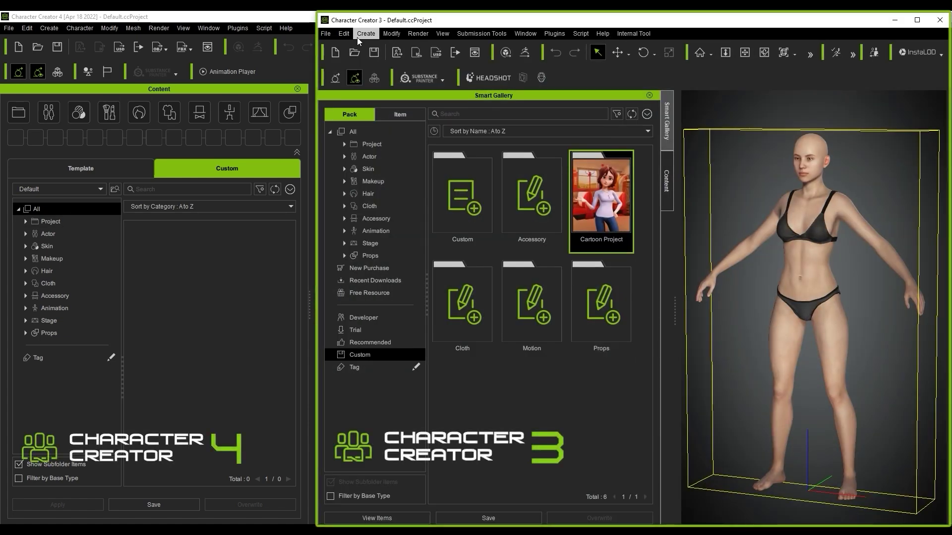
# - Locate Cartoon.ccProject's files from CC3's Cartoon Project pack and drag them into CC4's Default folder
pyautogui.doubleClick(586, 209)
pyautogui.rightClick(462, 192)
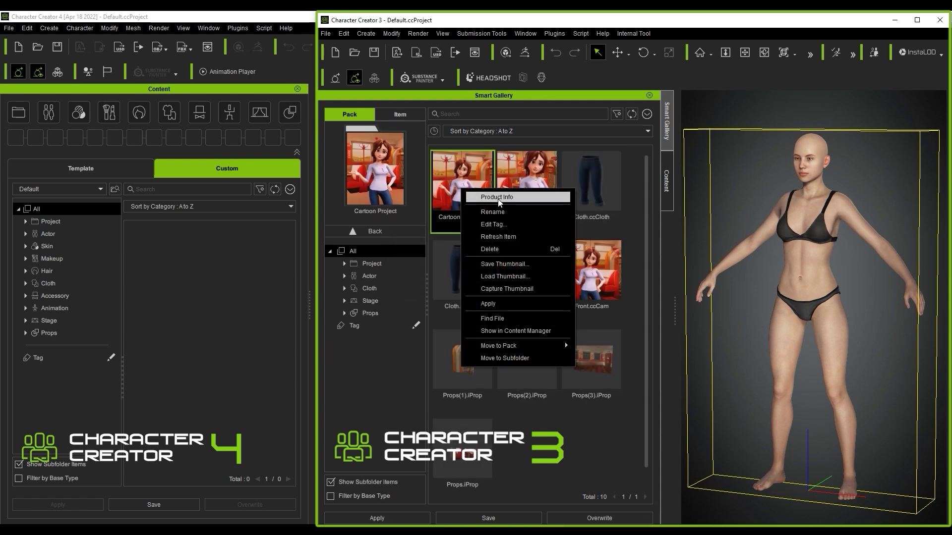
pyautogui.click(503, 320)
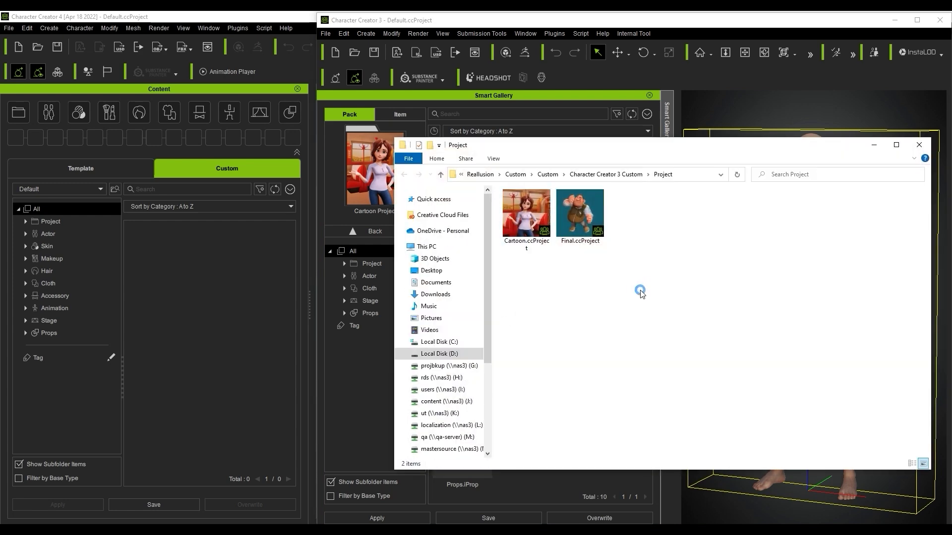
pyautogui.moveTo(633, 299); pyautogui.dragTo(217, 296)
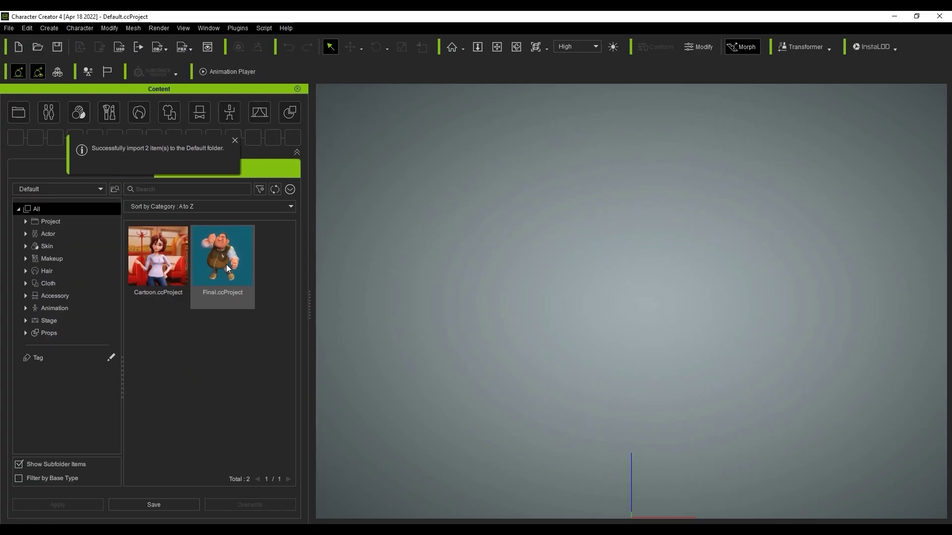
# - Reveal Cartoon.ccProject's CC Project folder in File Explorer and move the window to the centre
pyautogui.rightClick(164, 272)
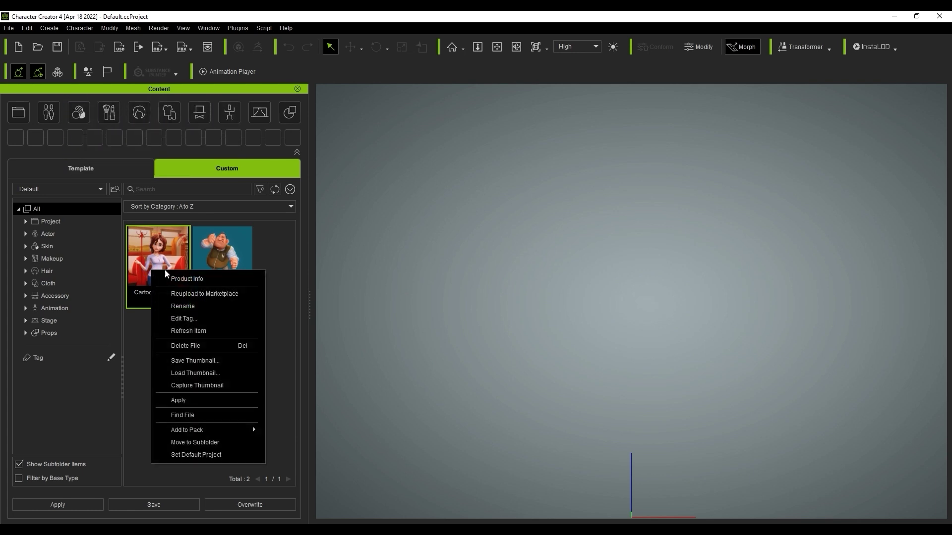
pyautogui.click(191, 415)
pyautogui.moveTo(610, 166); pyautogui.dragTo(479, 169)
# - Read the CC Project folder's full path on drive D, then minimize File Explorer
pyautogui.click(530, 262)
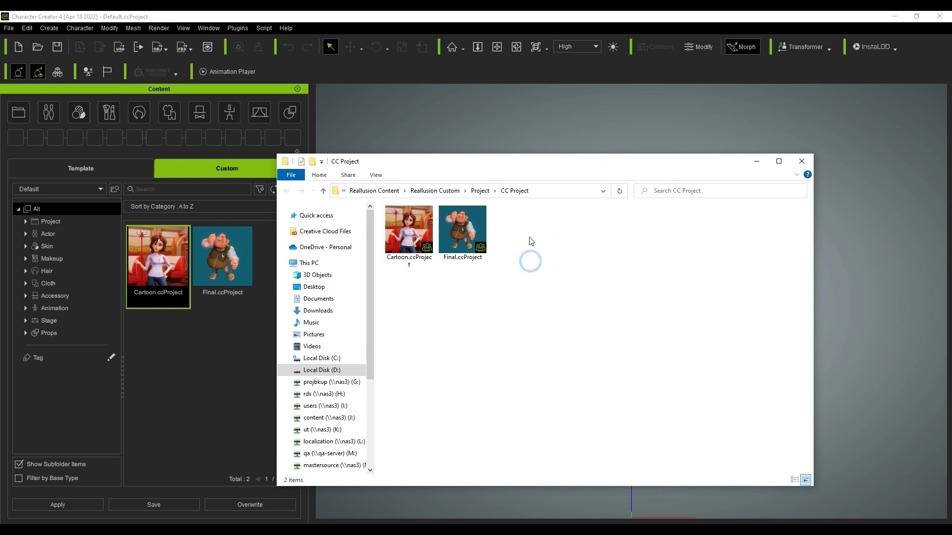
pyautogui.click(549, 190)
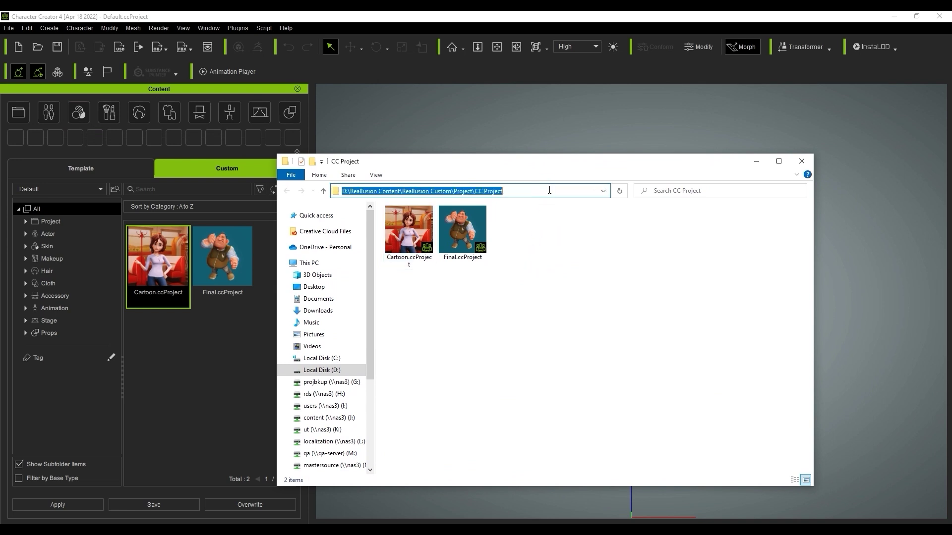
pyautogui.click(549, 190)
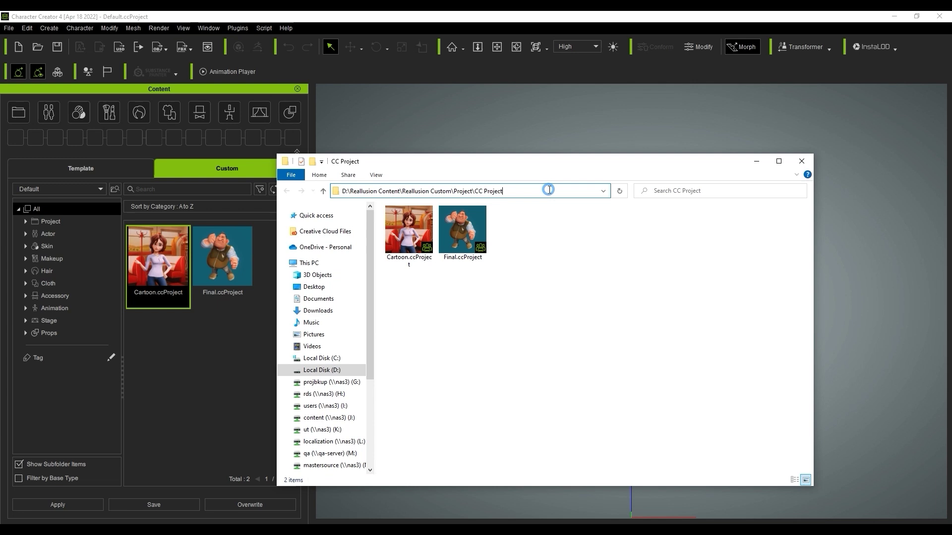
pyautogui.click(431, 281)
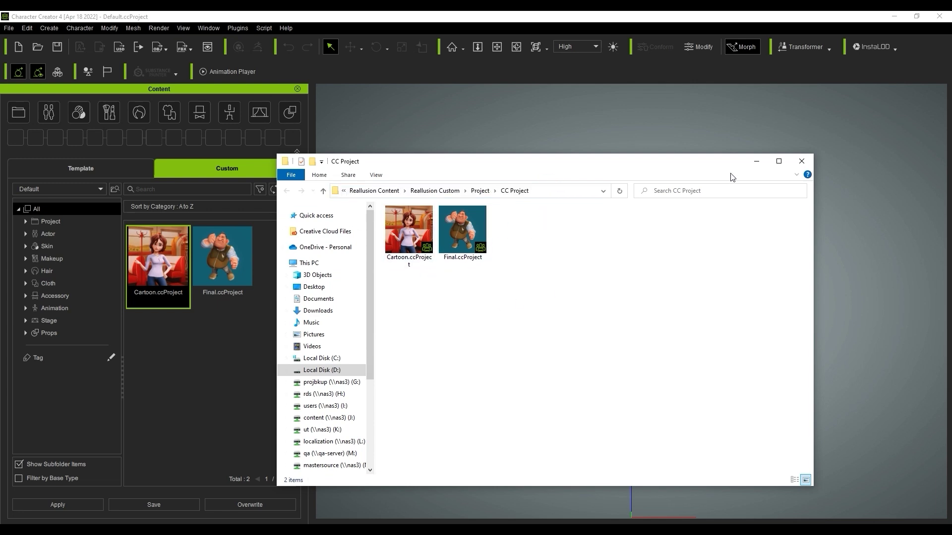
pyautogui.click(756, 161)
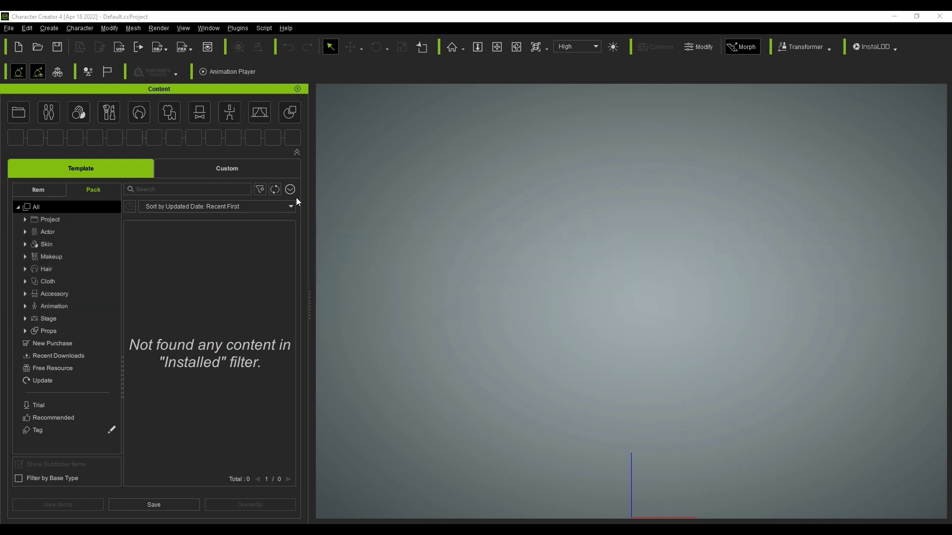
# - Create the CC3 Custom Content Link, confirming the import of 93 items into 21 packs
pyautogui.click(290, 190)
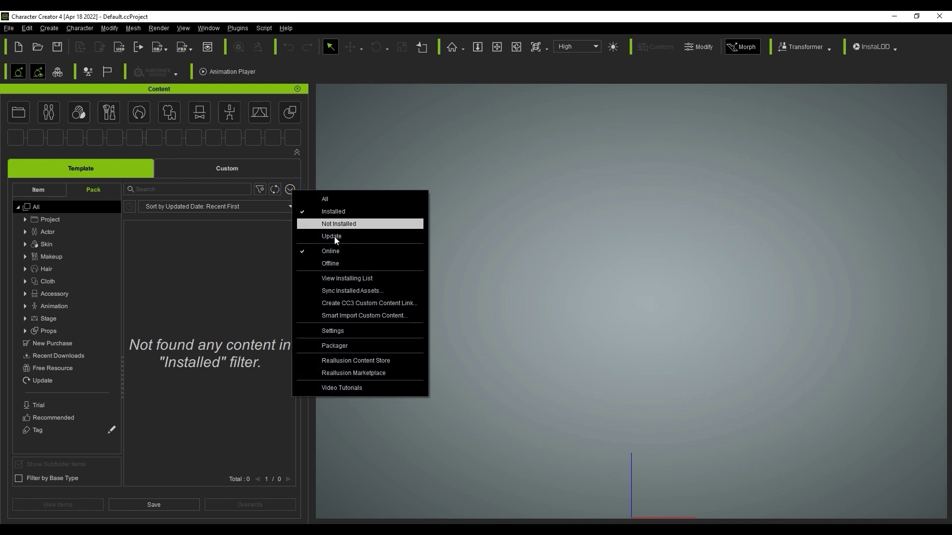
pyautogui.click(407, 304)
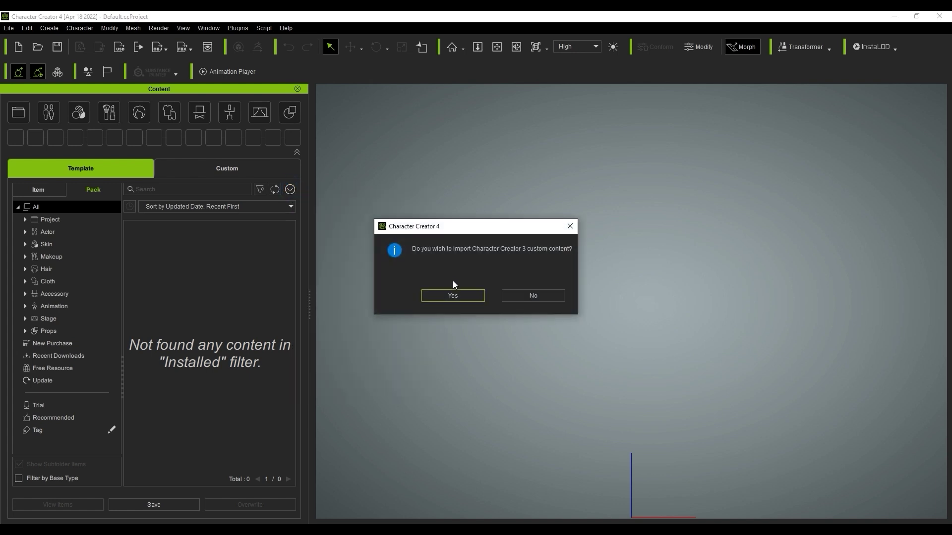
pyautogui.click(467, 296)
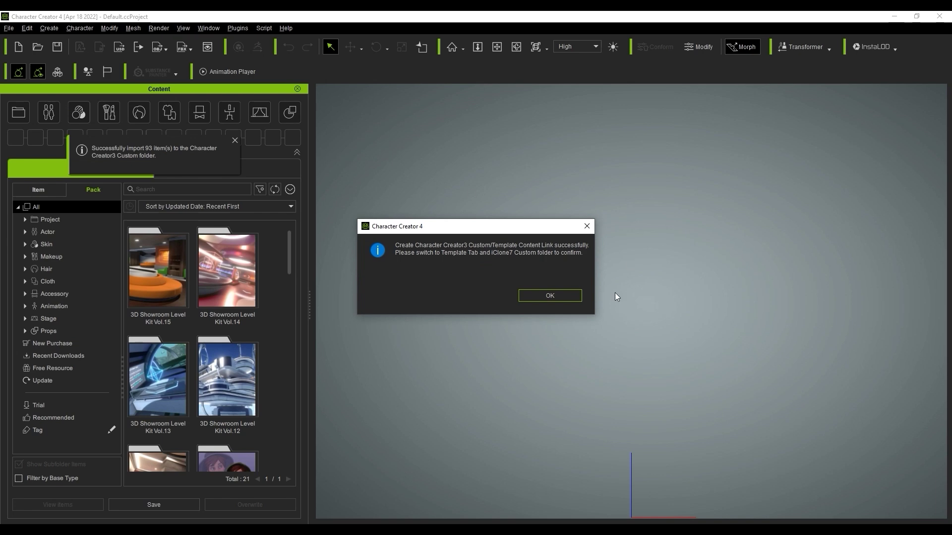
pyautogui.click(547, 295)
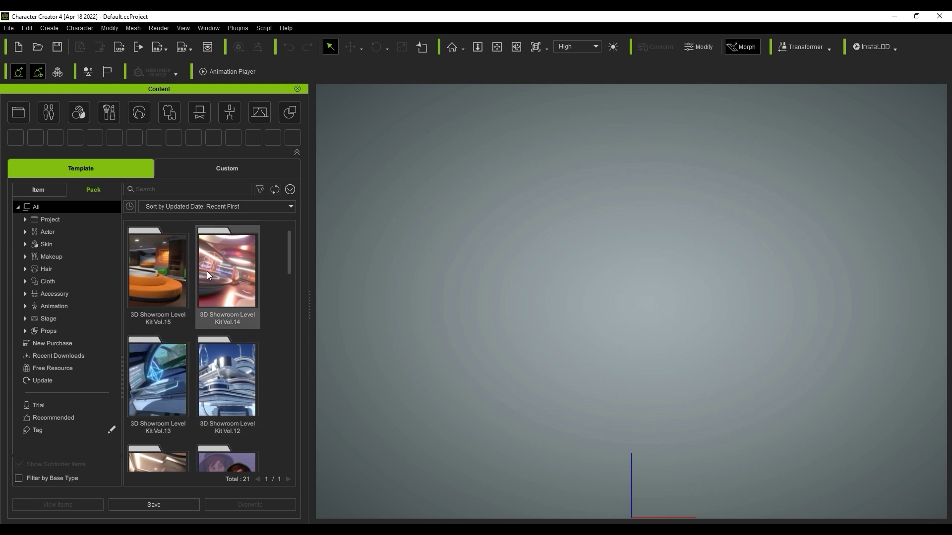
# - Verify a City Life Chat motion's file sits in the CC3 Template folder, then go to Custom
pyautogui.moveTo(289, 250); pyautogui.dragTo(288, 461)
pyautogui.doubleClick(159, 400)
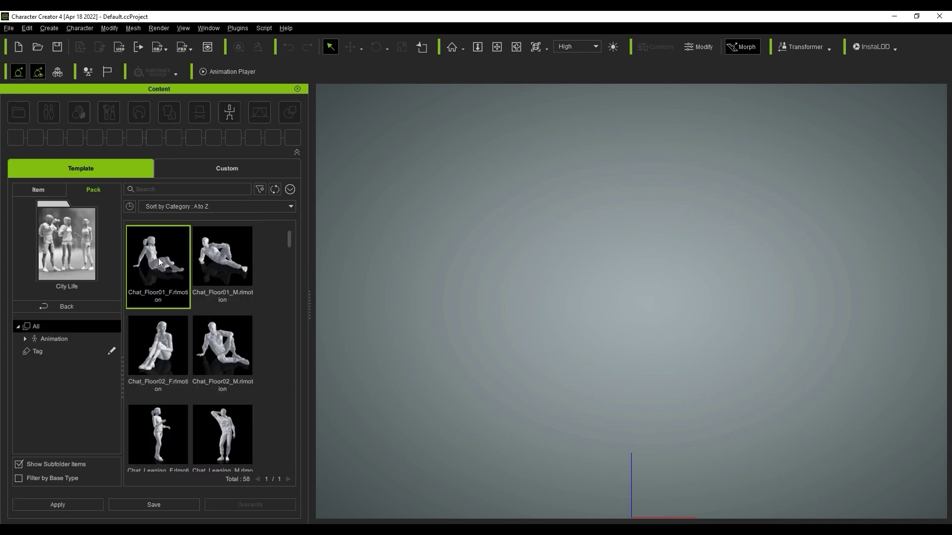
pyautogui.rightClick(159, 259)
pyautogui.click(198, 323)
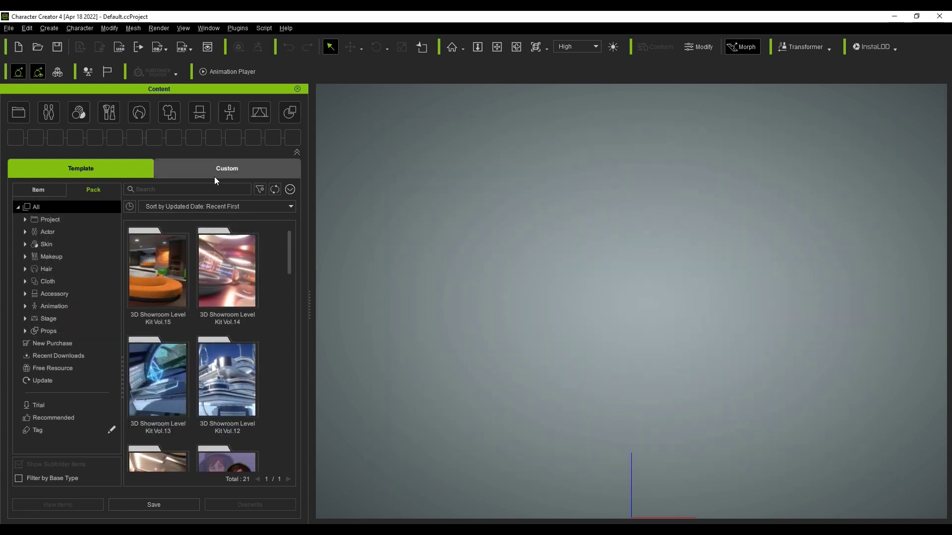
pyautogui.click(214, 175)
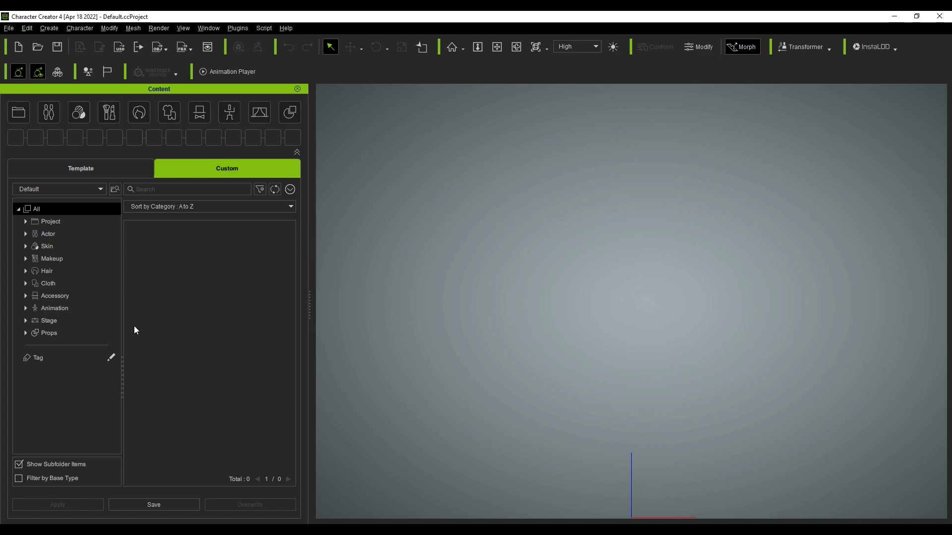
# - Switch the Custom library to the Character Creator3 Custom folder
pyautogui.click(28, 195)
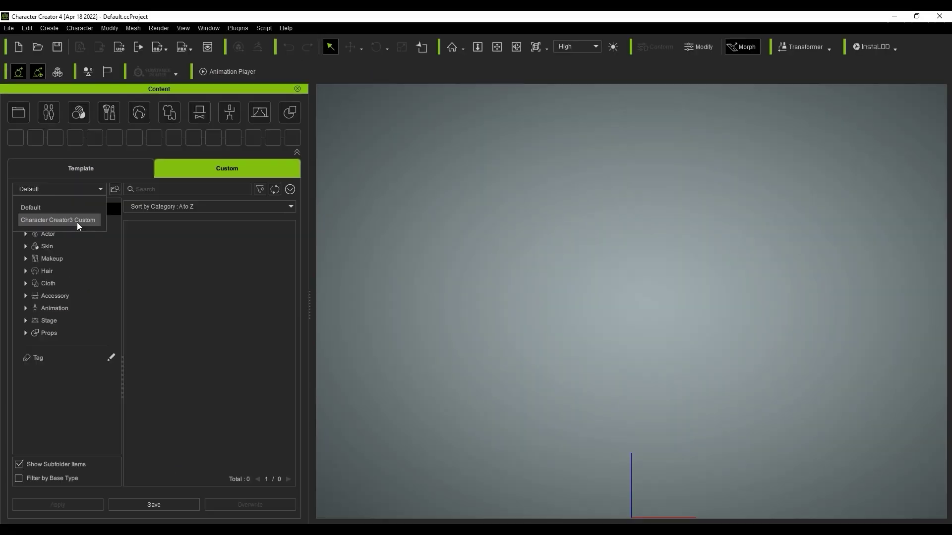
pyautogui.click(168, 330)
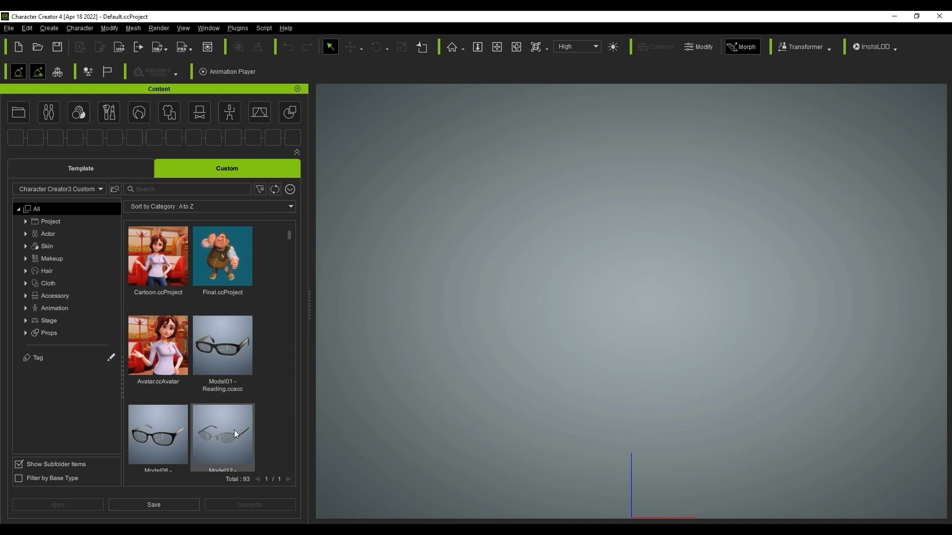
pyautogui.moveTo(289, 236)
pyautogui.mouseDown()
pyautogui.moveTo(293, 337)
pyautogui.moveTo(284, 228)
pyautogui.mouseUp()
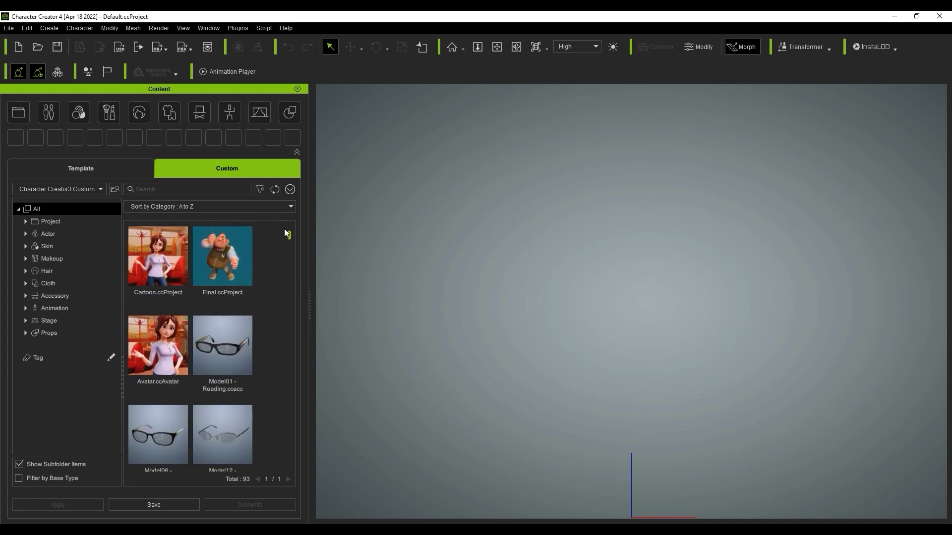
# - Filter by Project, Actor, Cloth, Accessory and Animation, then list all 93 items and select Cartoon.ccProject
pyautogui.click(15, 121)
pyautogui.click(49, 112)
pyautogui.click(169, 112)
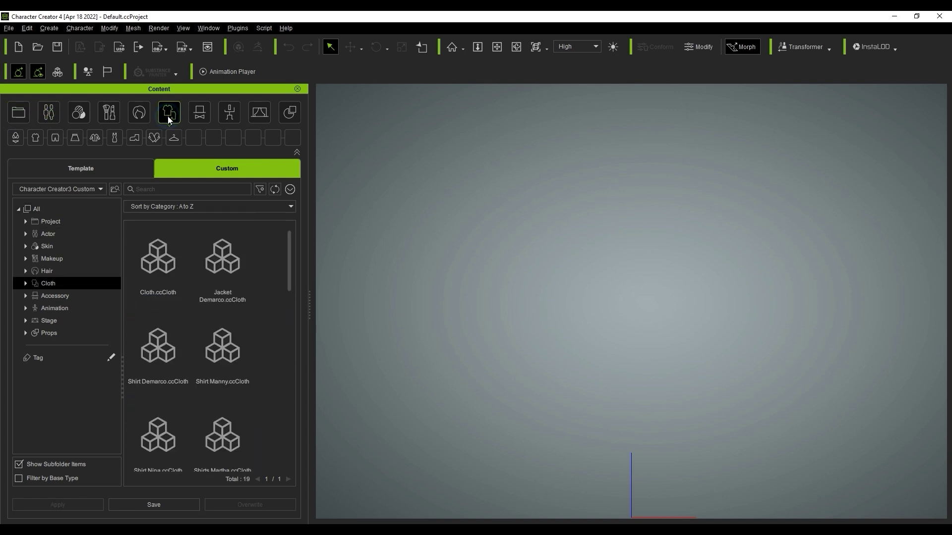
pyautogui.click(199, 112)
pyautogui.click(238, 114)
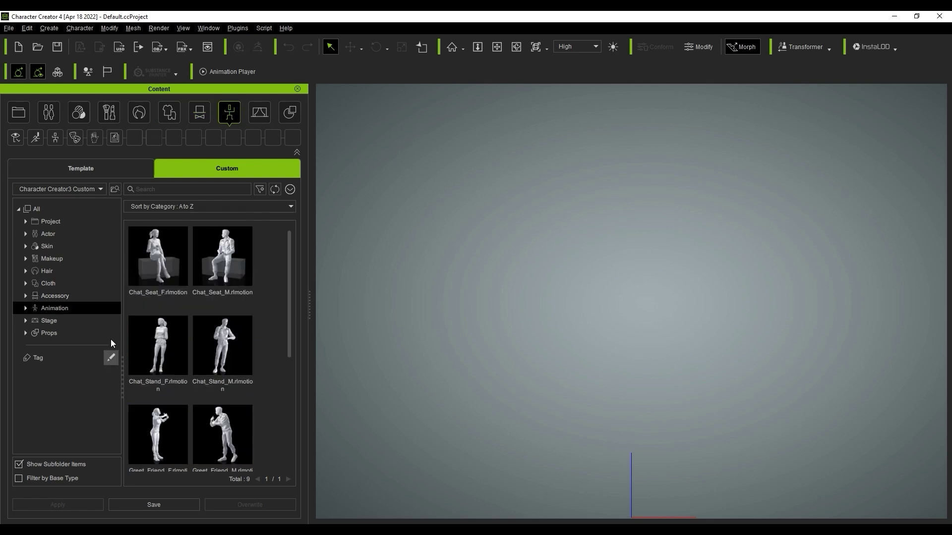
pyautogui.click(74, 209)
pyautogui.click(151, 251)
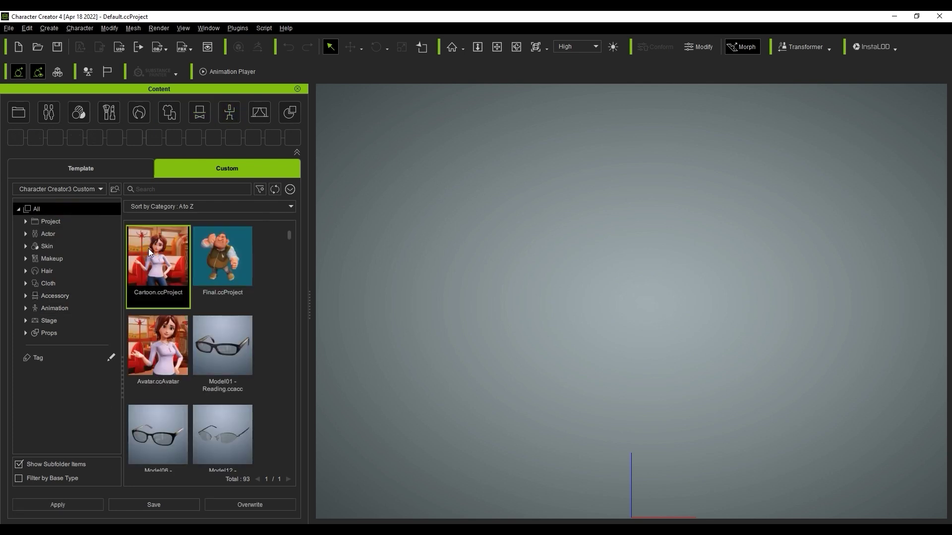
pyautogui.rightClick(147, 248)
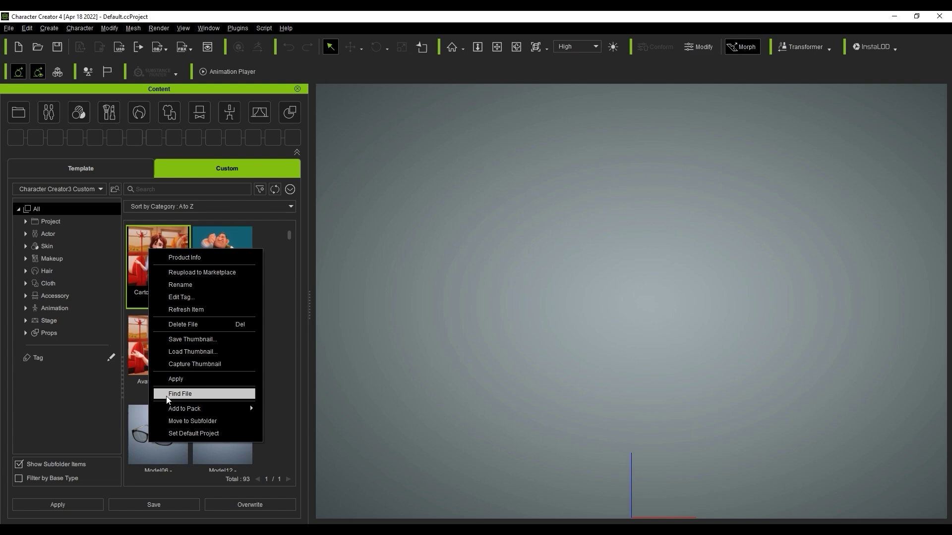
pyautogui.click(189, 394)
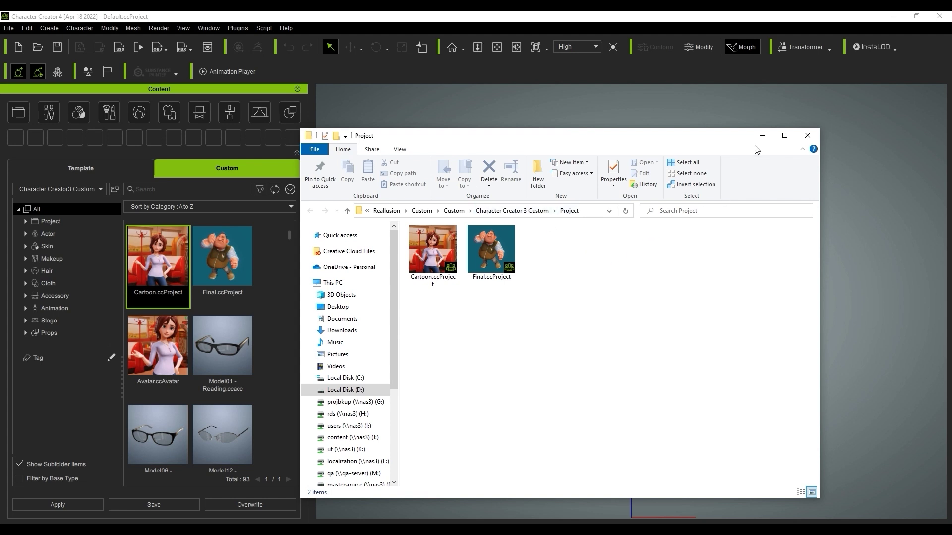
pyautogui.click(762, 136)
pyautogui.click(266, 268)
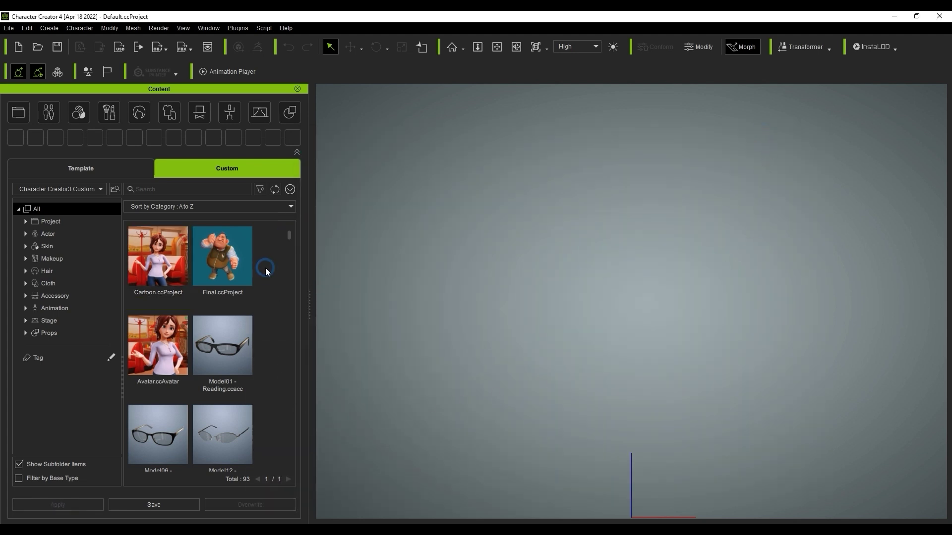
pyautogui.click(290, 189)
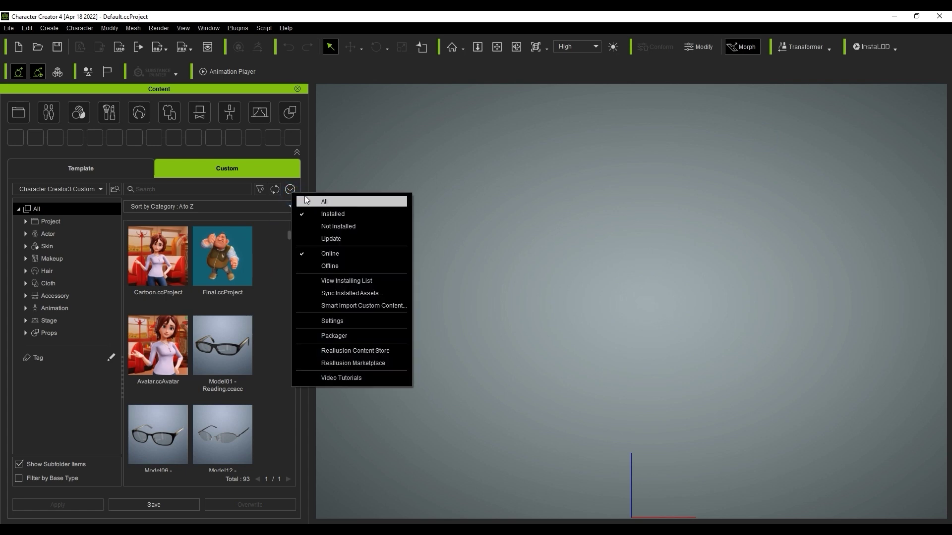
pyautogui.click(347, 338)
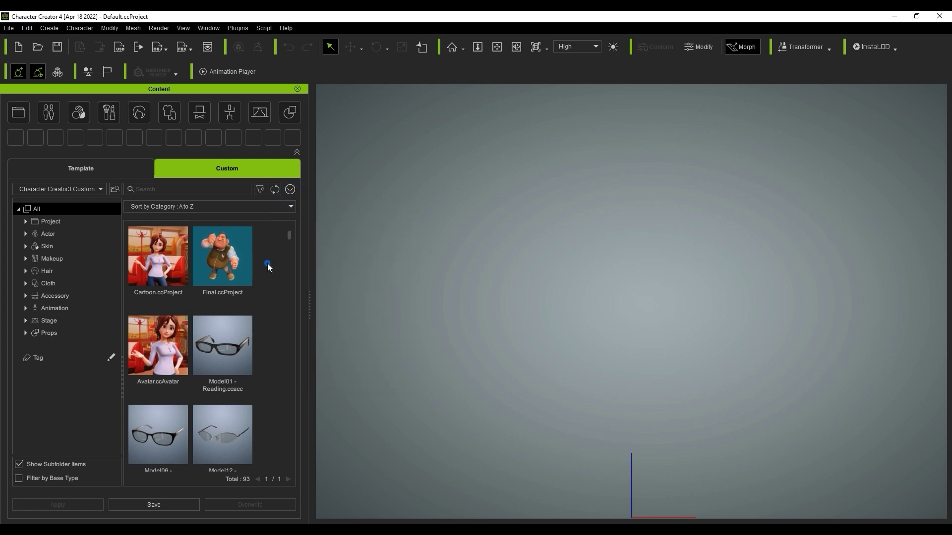
pyautogui.click(210, 28)
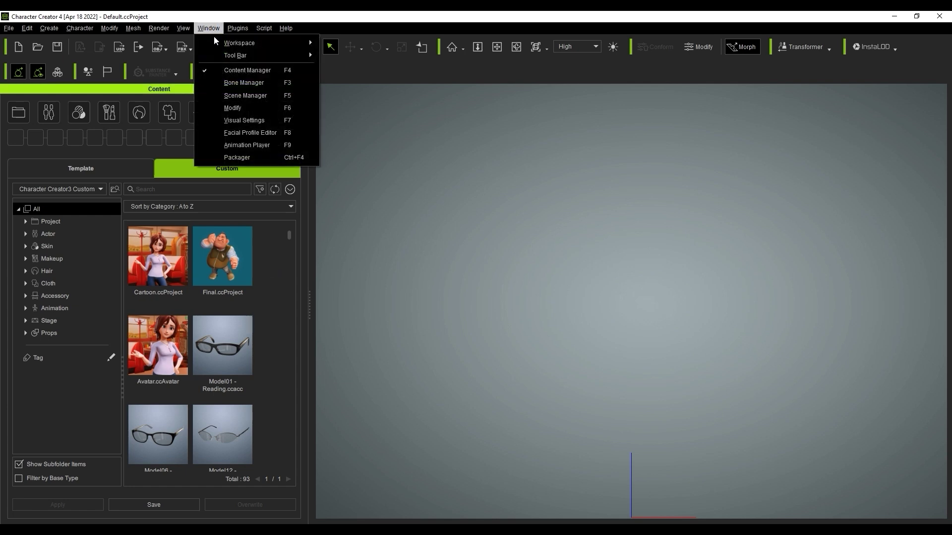
pyautogui.click(233, 160)
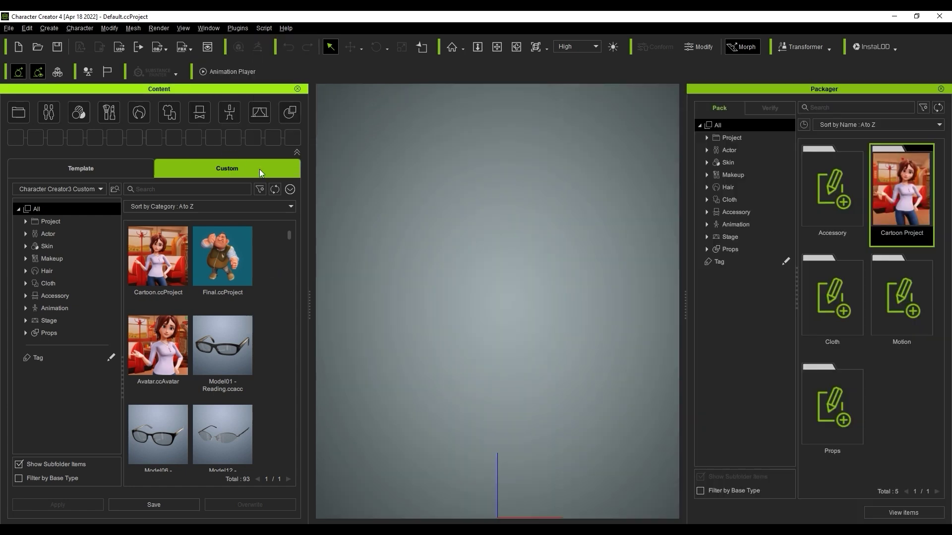
pyautogui.click(920, 395)
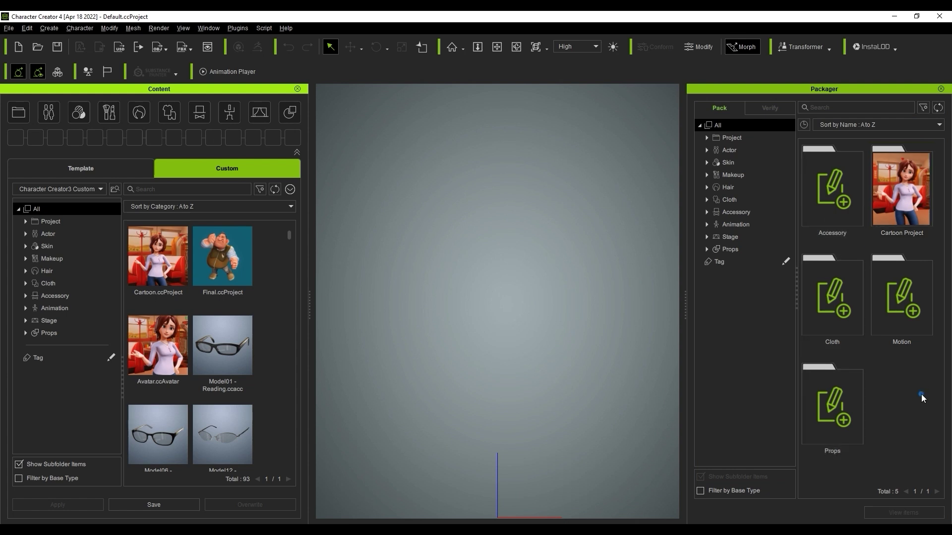
pyautogui.doubleClick(839, 205)
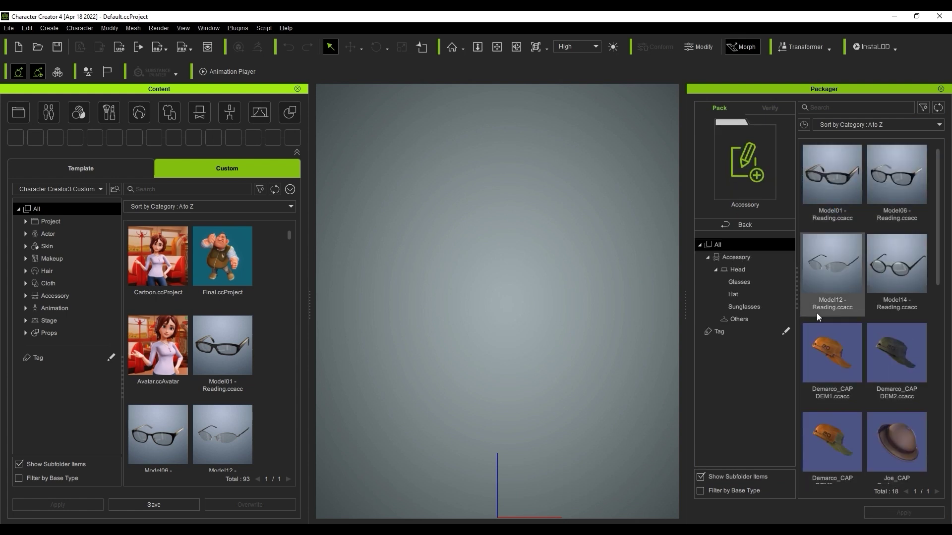
pyautogui.click(744, 272)
pyautogui.click(745, 283)
pyautogui.click(743, 296)
pyautogui.click(747, 308)
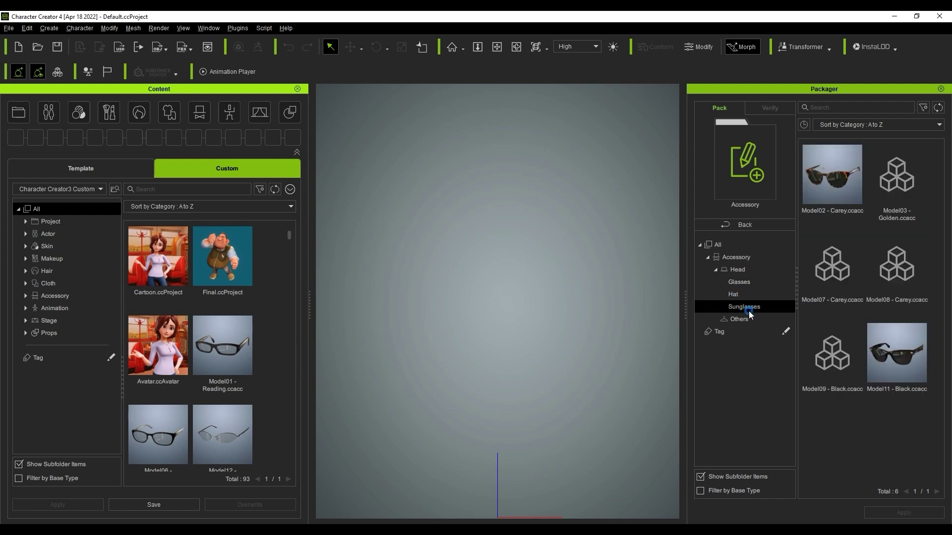
pyautogui.click(737, 227)
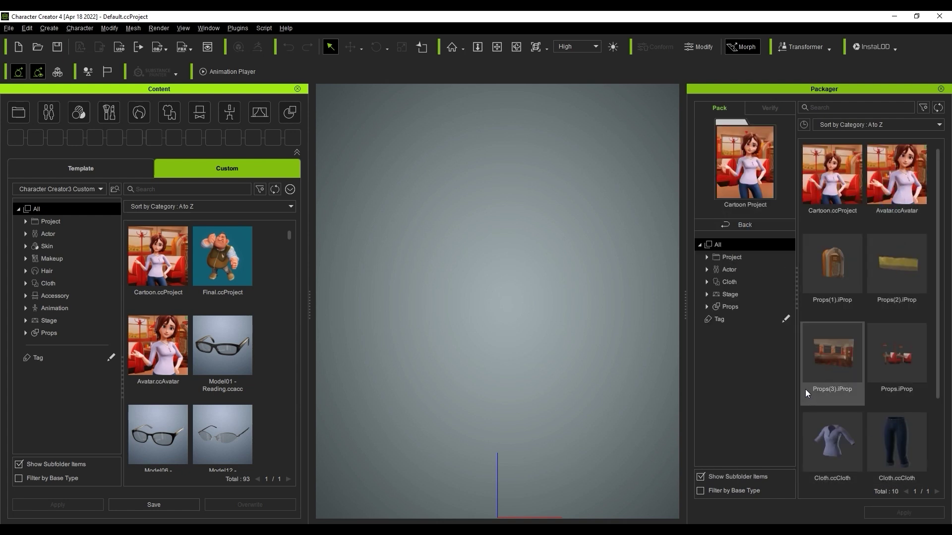
pyautogui.click(753, 223)
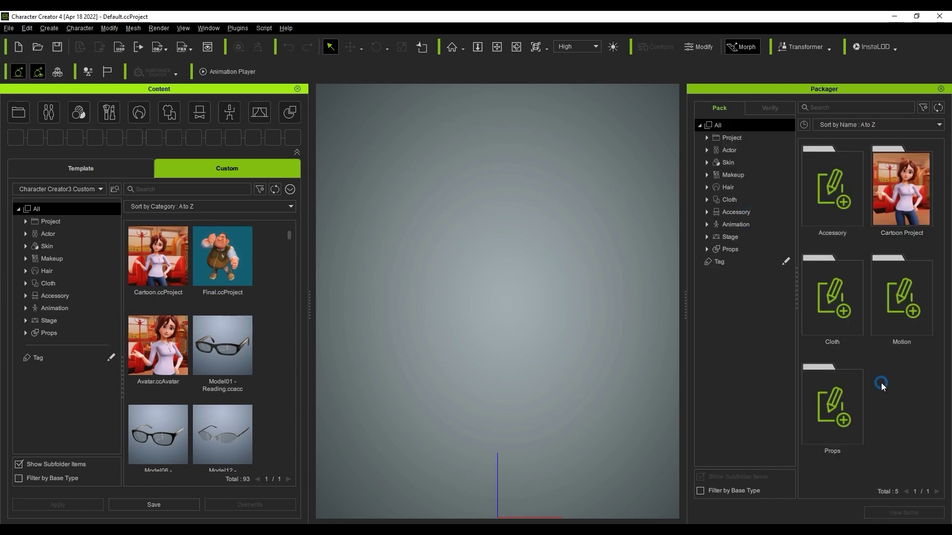
pyautogui.click(941, 89)
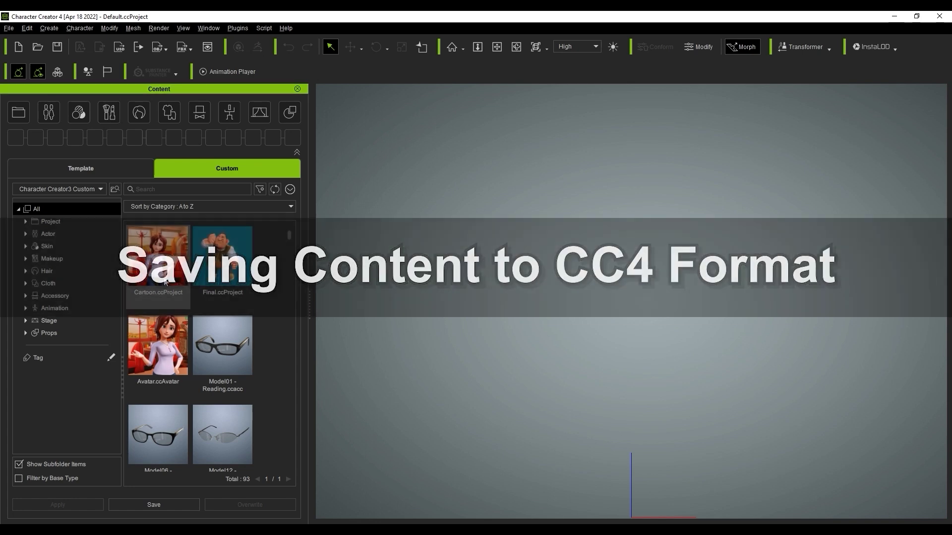
# - Load Cartoon.ccProject's diner scene and play its 156-frame motion in the Animation Player
pyautogui.doubleClick(172, 264)
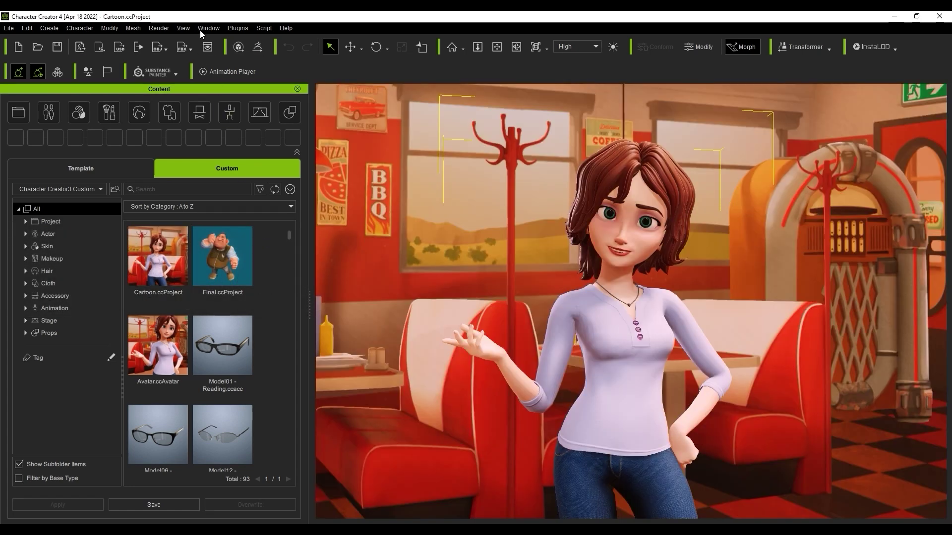
pyautogui.click(202, 28)
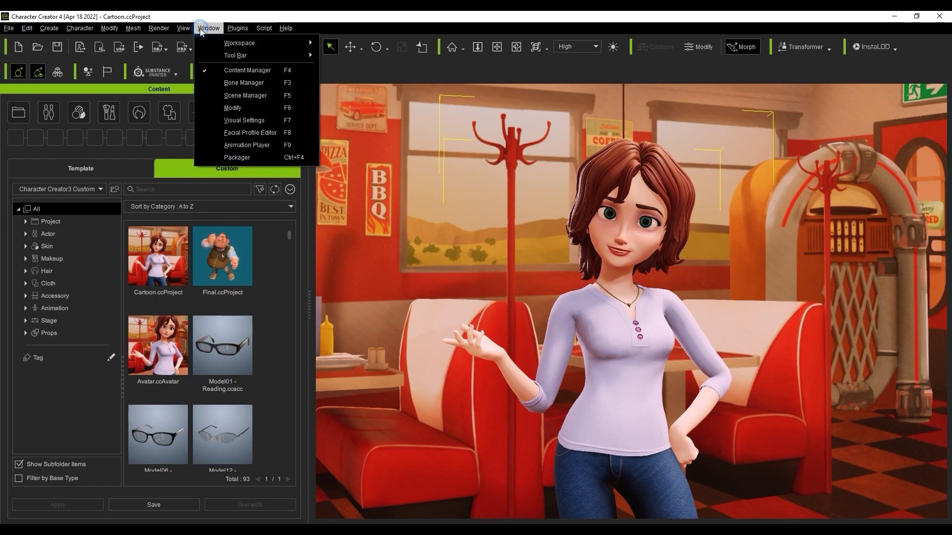
pyautogui.click(259, 150)
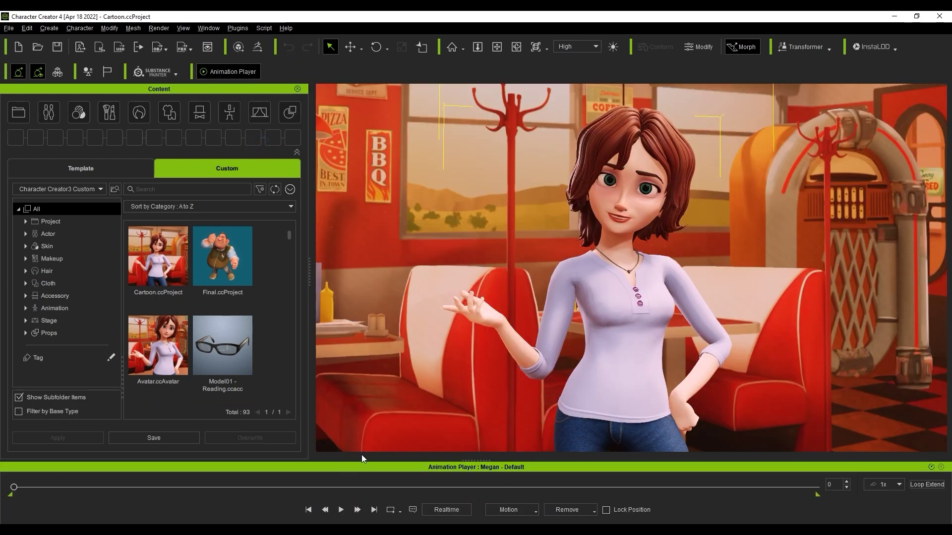
pyautogui.click(341, 509)
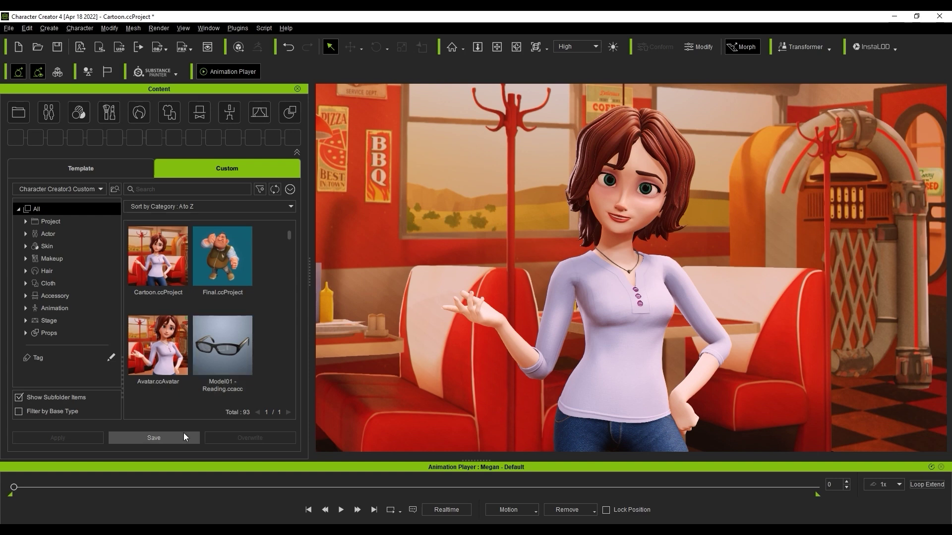
# - Save the Cartoon scene as Project.ccProject into the Default library instead of the CC3 path
pyautogui.click(161, 443)
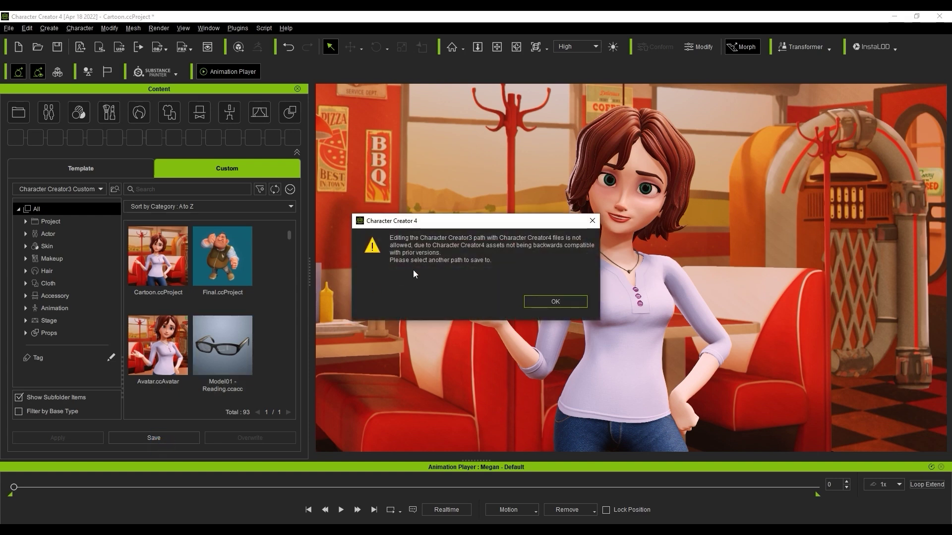
pyautogui.click(576, 300)
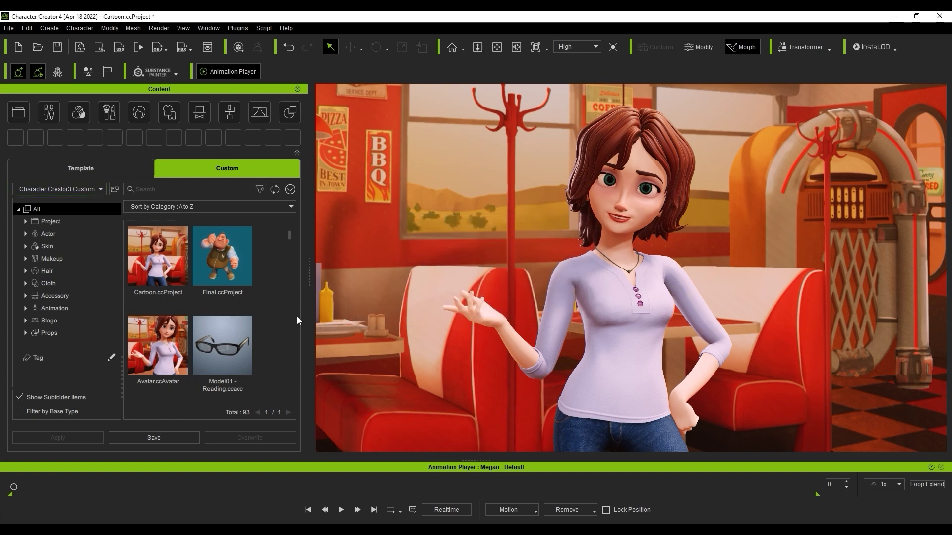
pyautogui.click(79, 190)
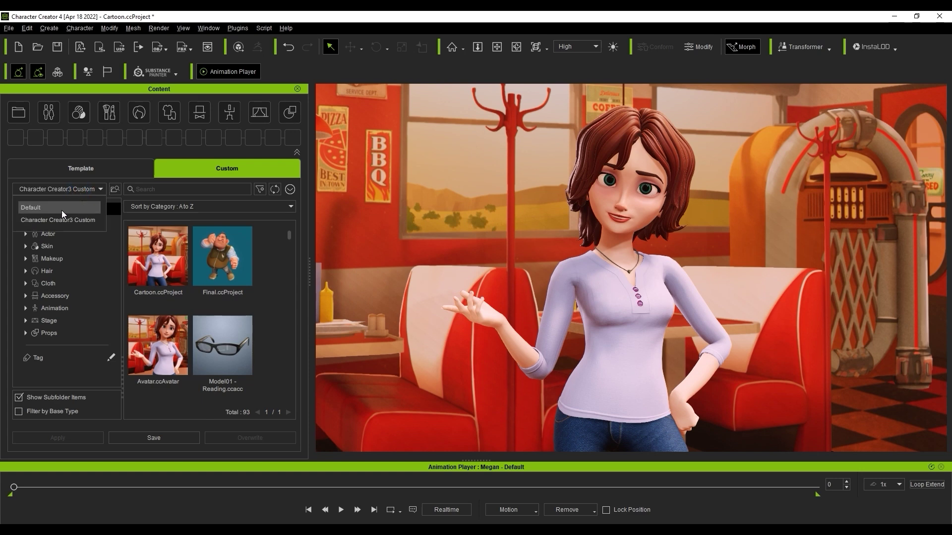
pyautogui.click(62, 208)
pyautogui.click(168, 439)
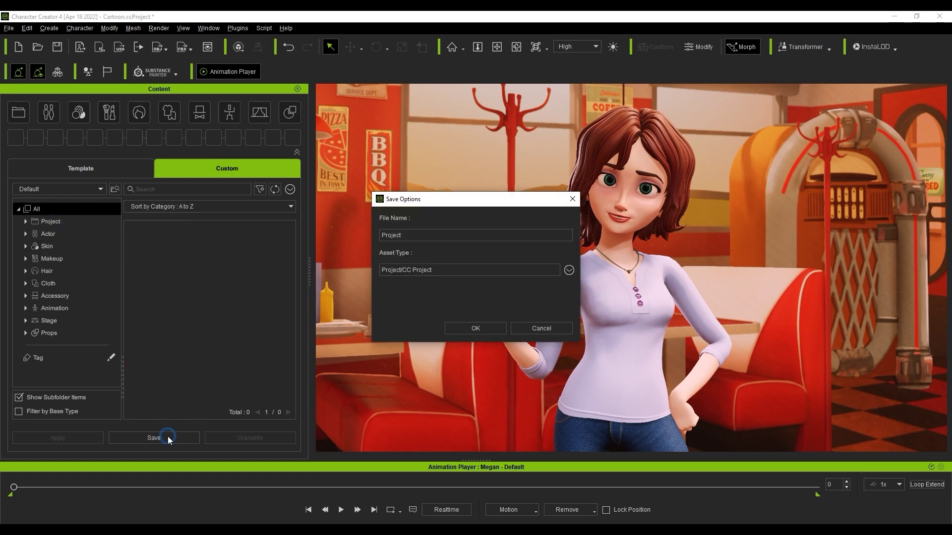
pyautogui.click(477, 329)
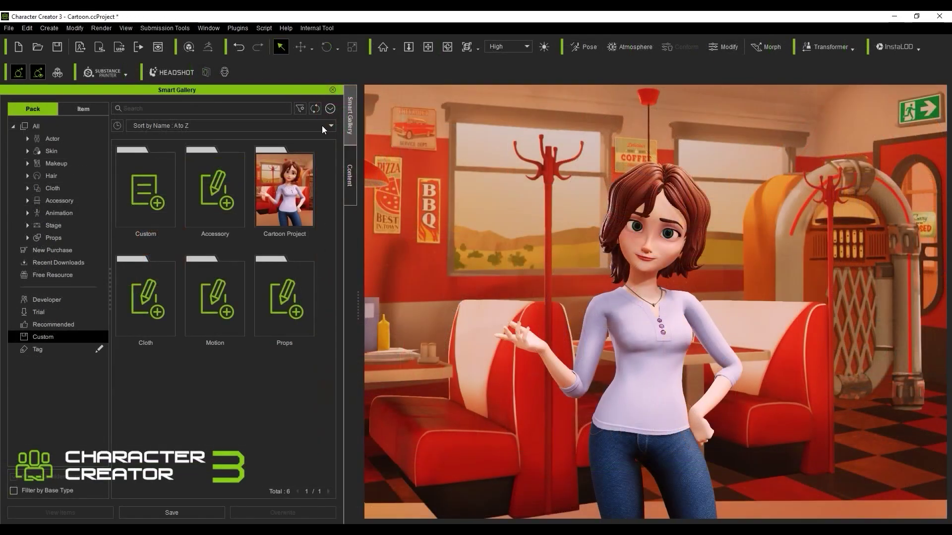
# - Set CC3's Smart Gallery custom folder to the desktop Outside Path
pyautogui.click(330, 108)
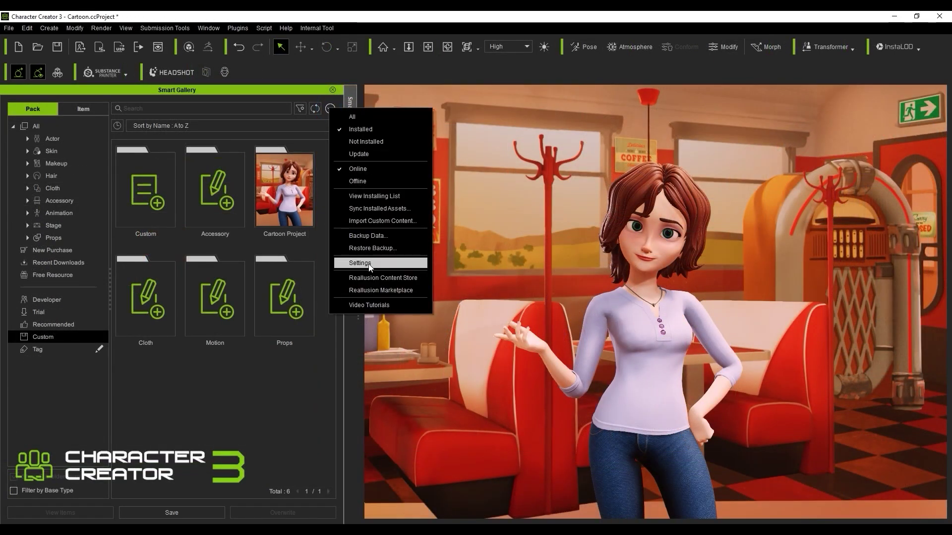
pyautogui.click(348, 267)
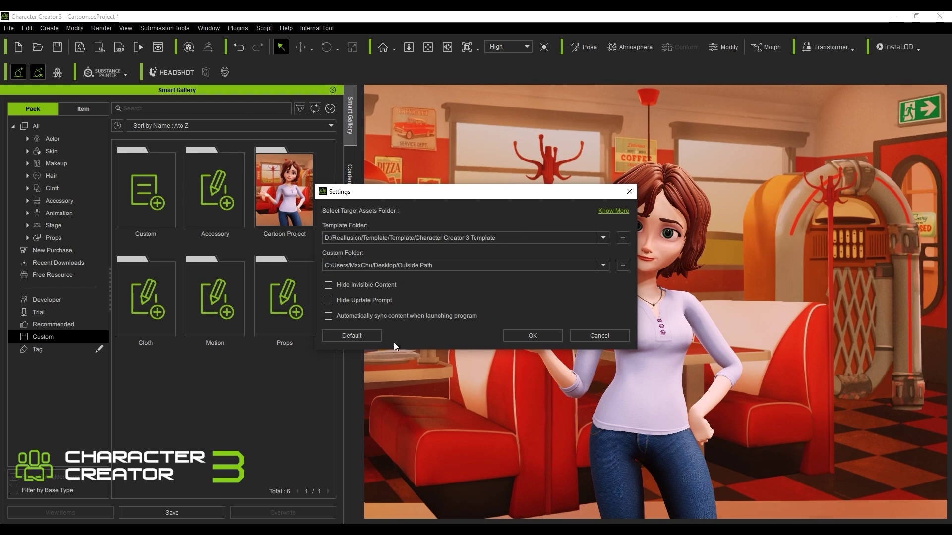
pyautogui.click(349, 337)
pyautogui.click(599, 264)
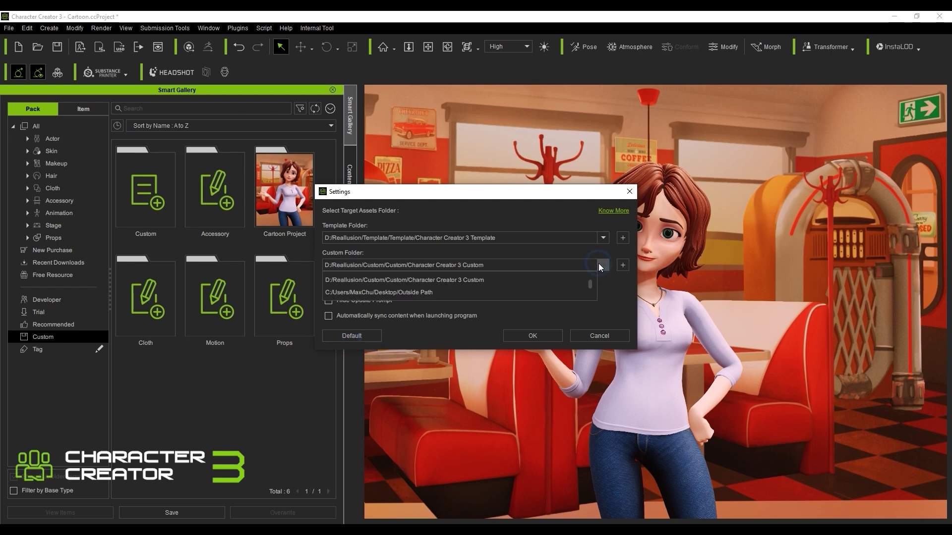
pyautogui.click(519, 292)
pyautogui.click(533, 336)
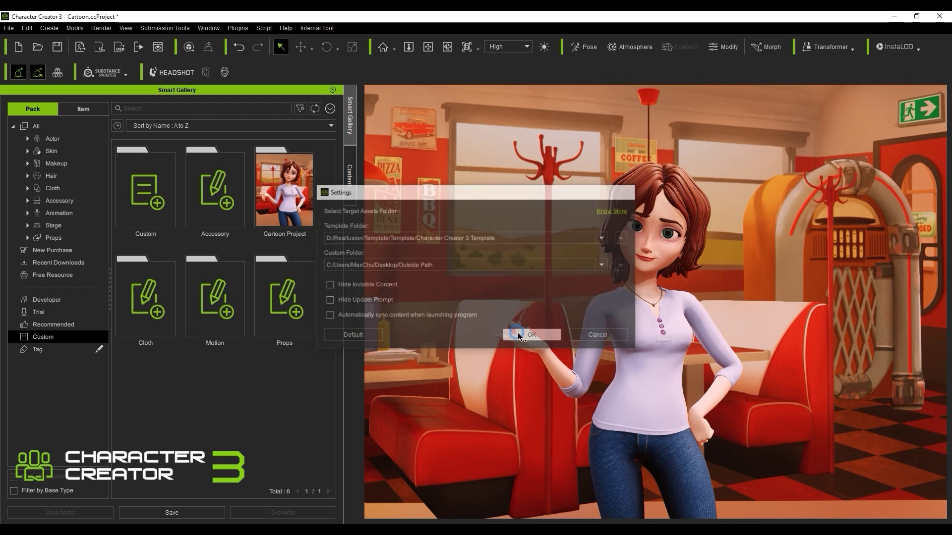
# - Show Cartoon.ccProject's files on disk as large icons, then minimize the Explorer window
pyautogui.doubleClick(277, 204)
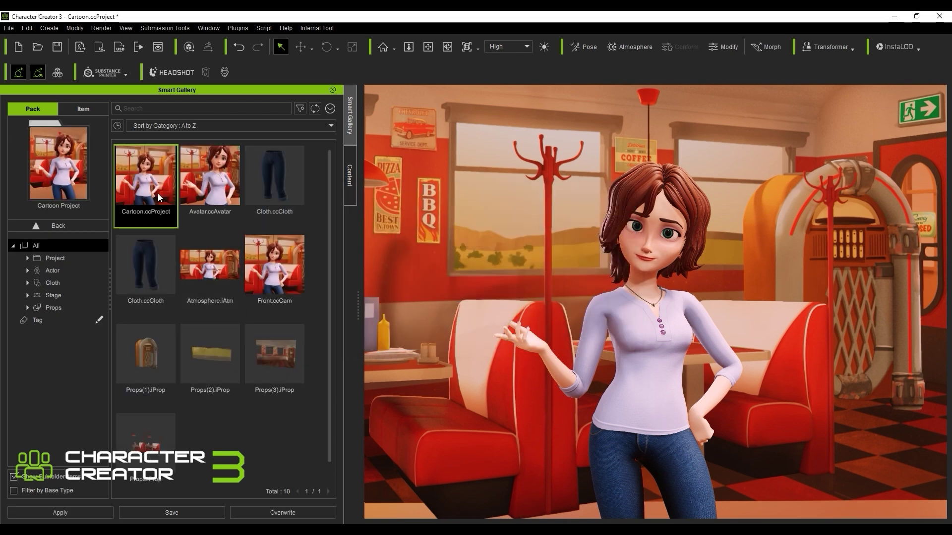
pyautogui.rightClick(157, 194)
pyautogui.click(204, 323)
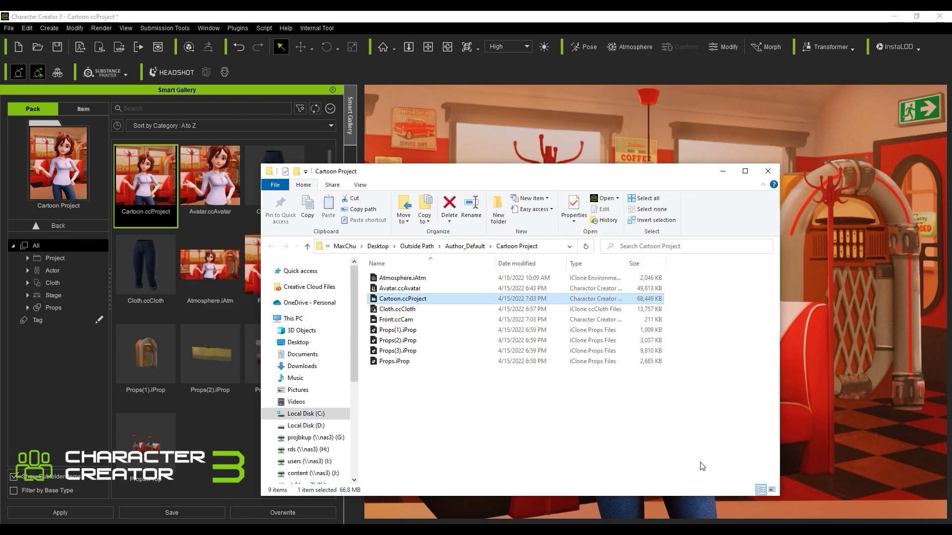
pyautogui.click(772, 490)
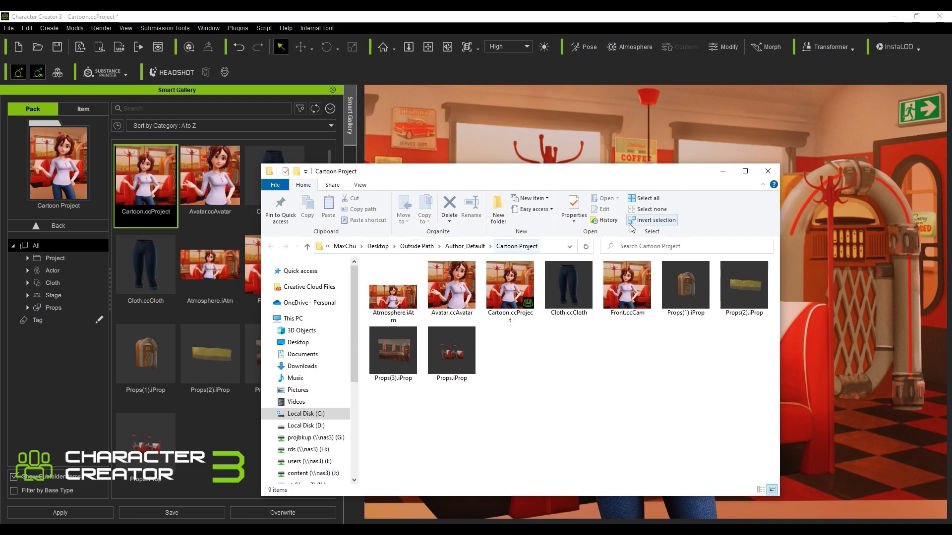
pyautogui.click(722, 174)
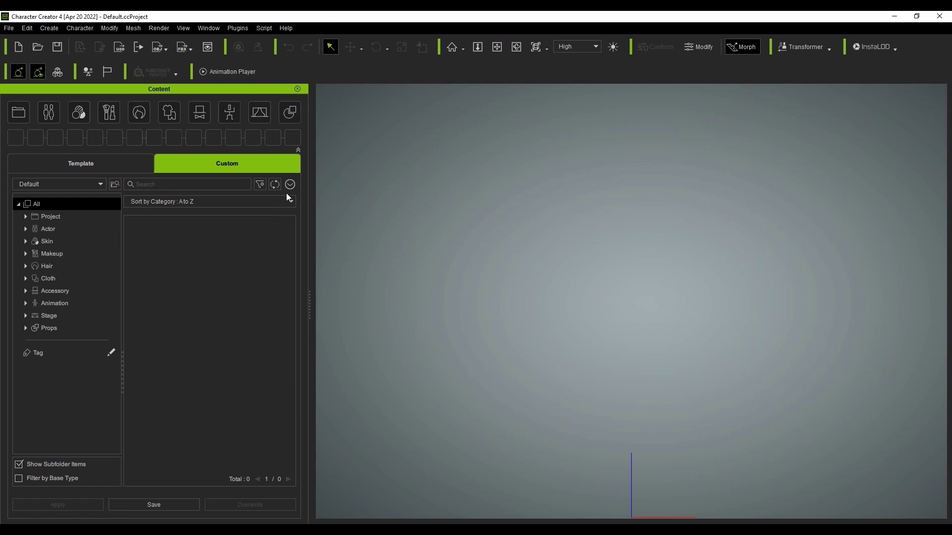
# - Create the CC3 custom content links, using D:\Reallusion Content\CC3_Outside Path as the unified directory
pyautogui.click(290, 185)
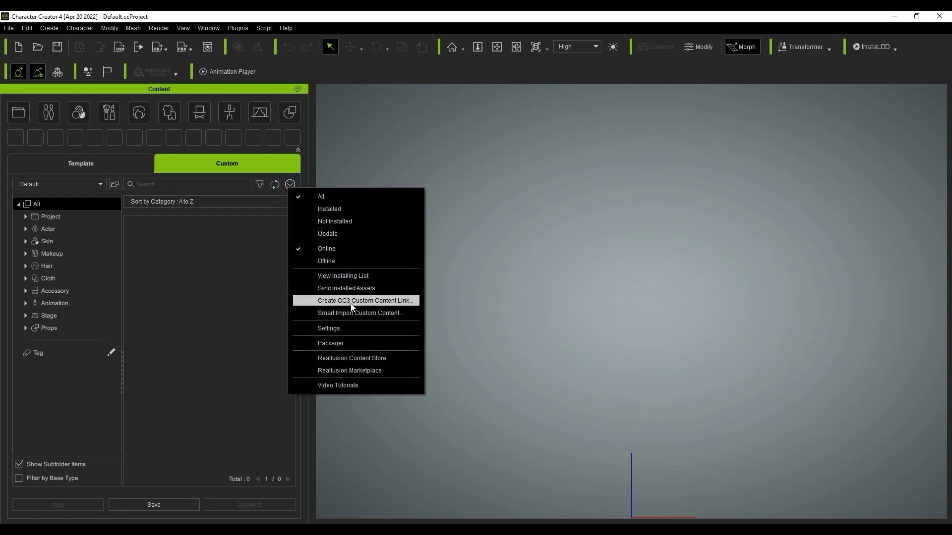
pyautogui.click(365, 301)
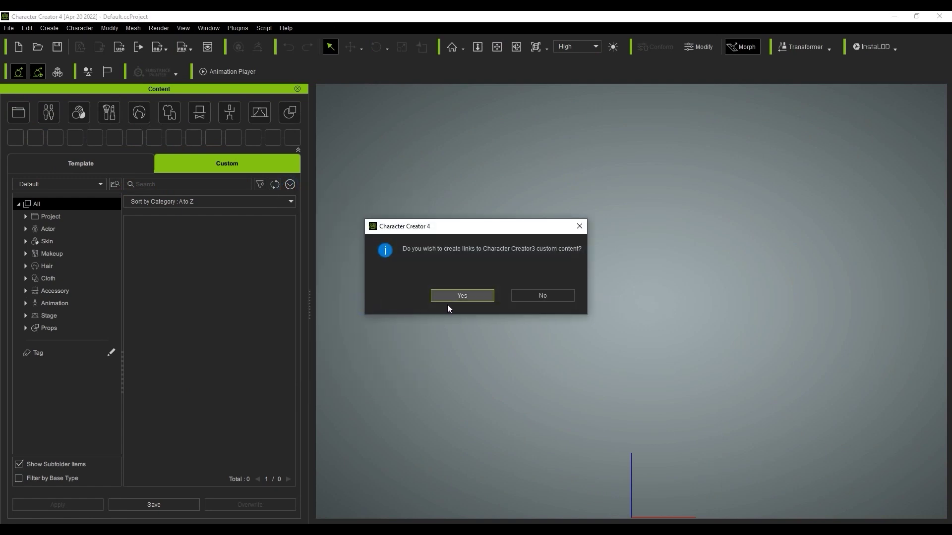
pyautogui.click(475, 298)
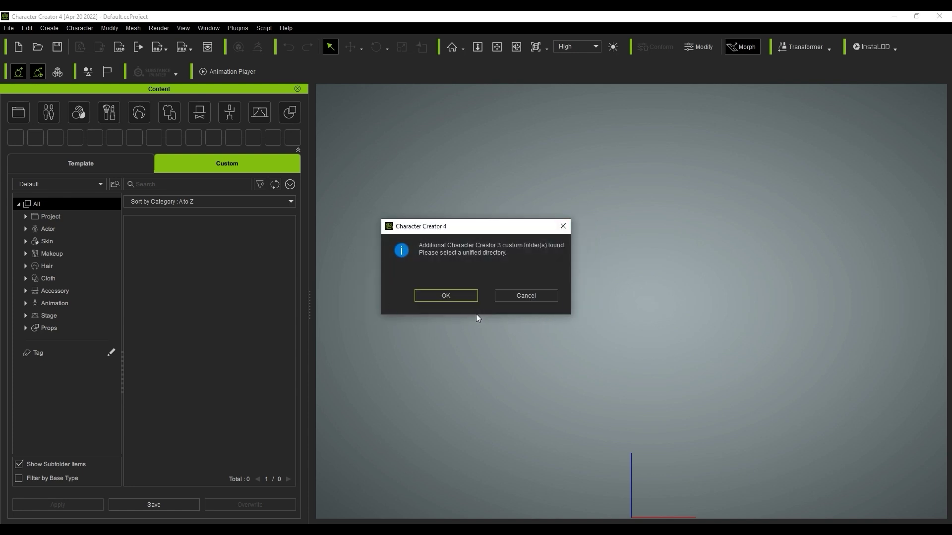
pyautogui.click(452, 298)
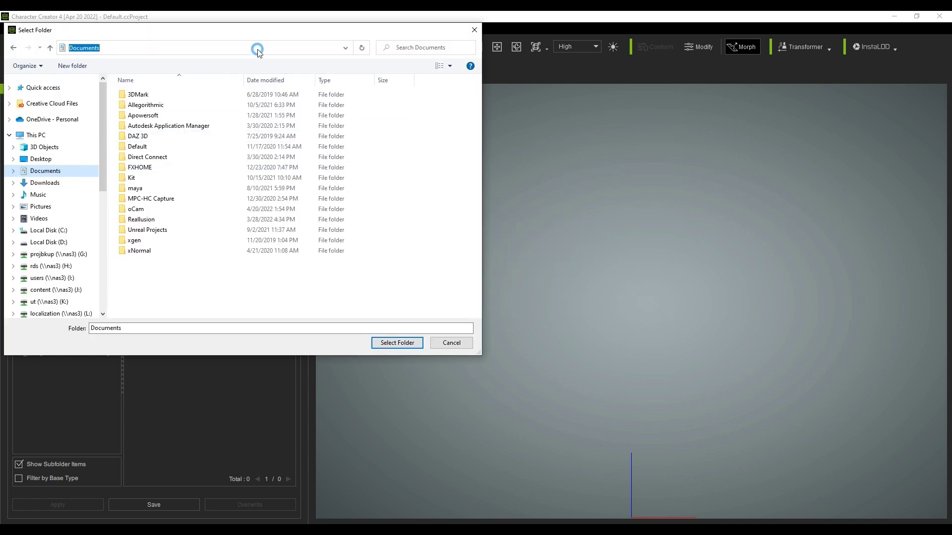
pyautogui.write('D:\\Reallusion Content\\CC3_Outside Path')
pyautogui.press('Return')
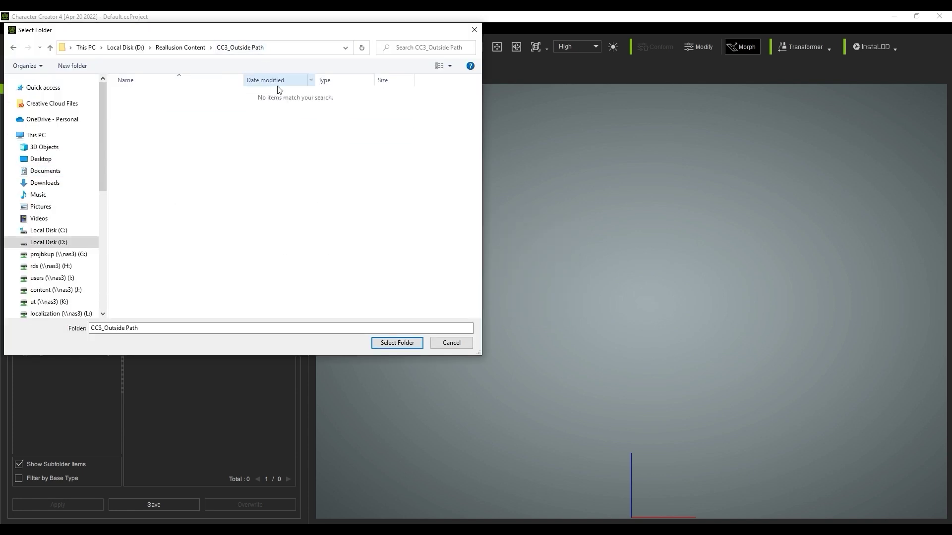
pyautogui.click(387, 344)
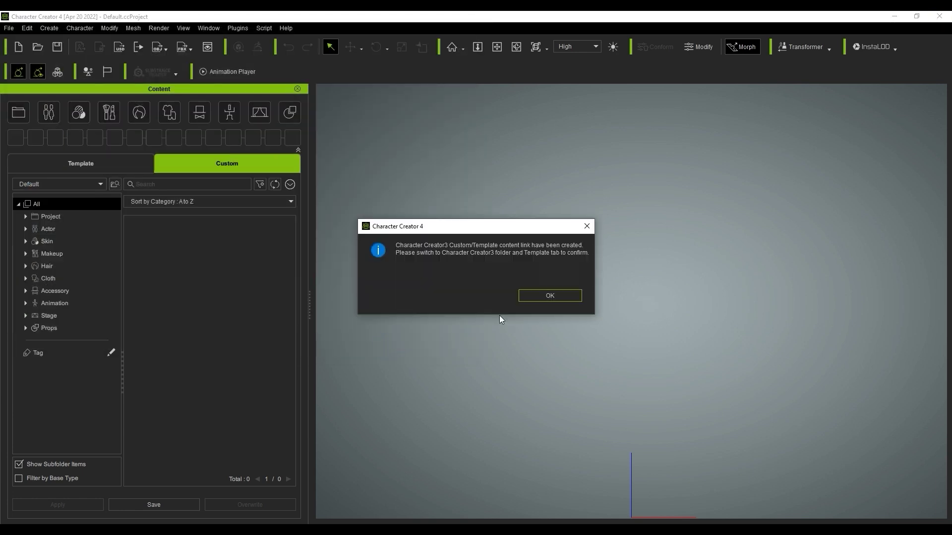
# - In the Character Creator3 Custom library, locate the Model01 reading glasses file on disk
pyautogui.click(543, 296)
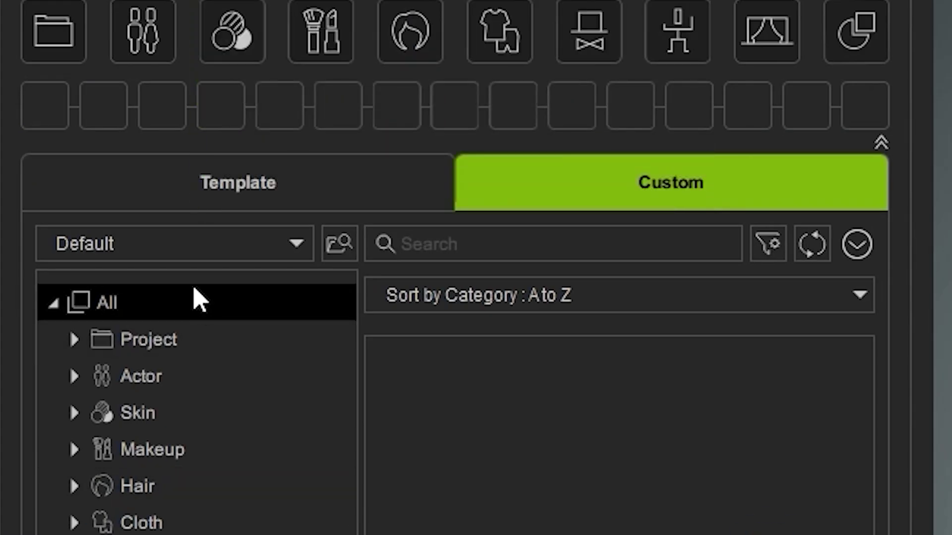
pyautogui.click(192, 251)
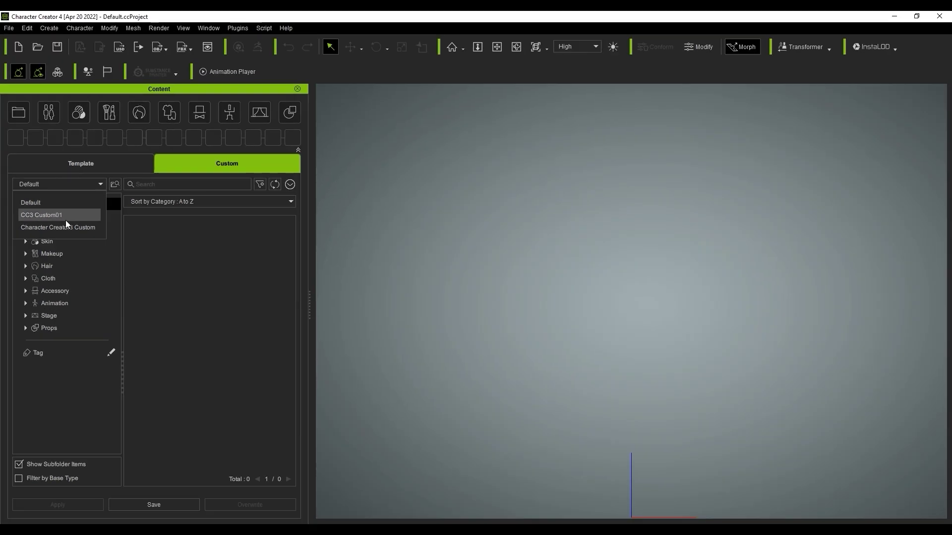
pyautogui.click(110, 318)
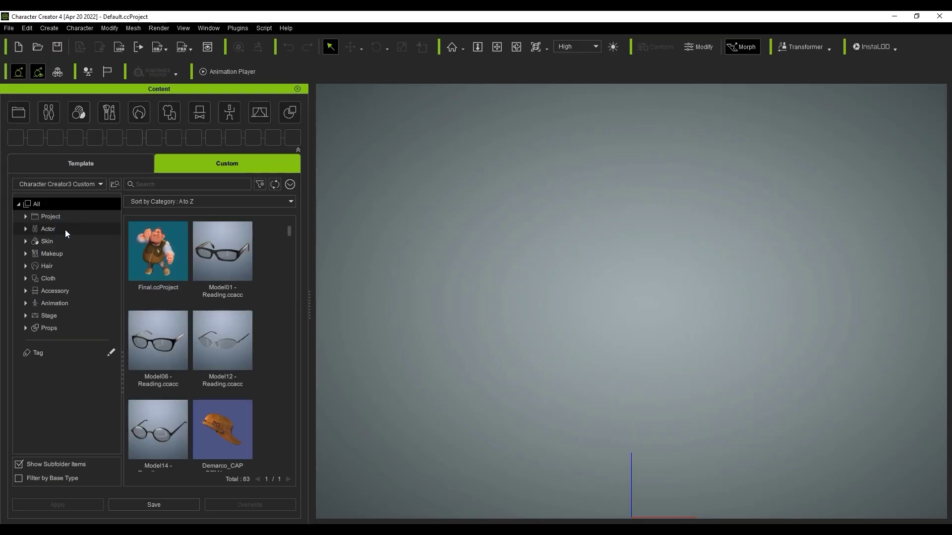
pyautogui.rightClick(207, 254)
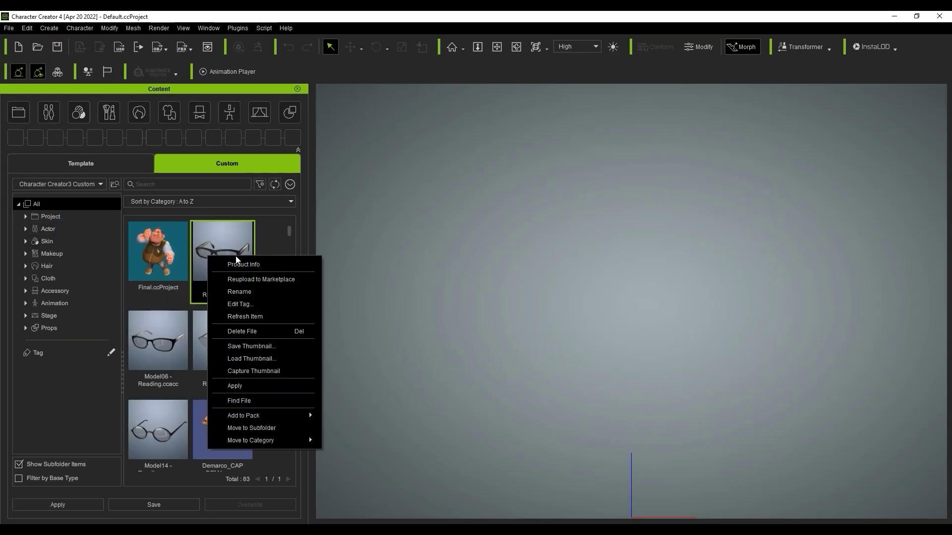
pyautogui.click(250, 400)
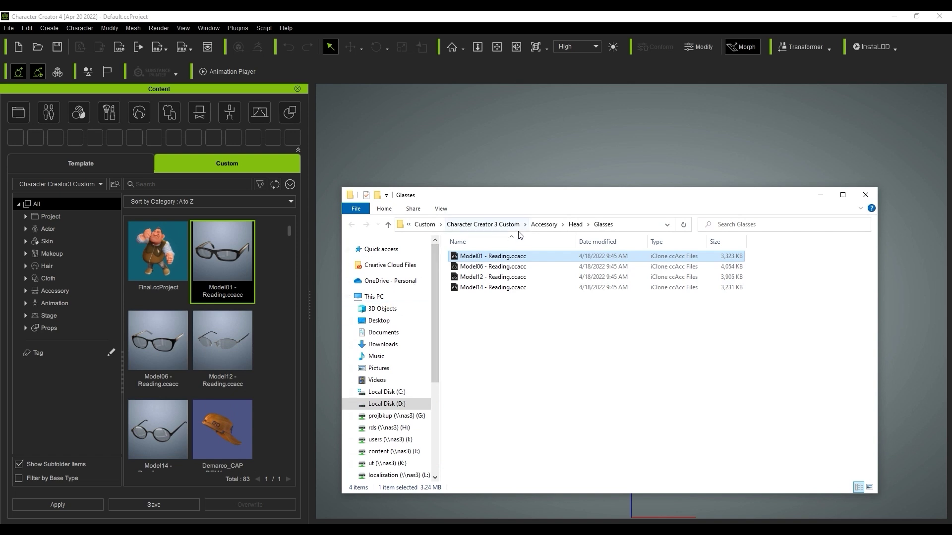
pyautogui.click(819, 195)
# - In the CC3 Custom01 library, locate Cartoon.ccProject and confirm its path includes CC3_Outside Path
pyautogui.click(68, 184)
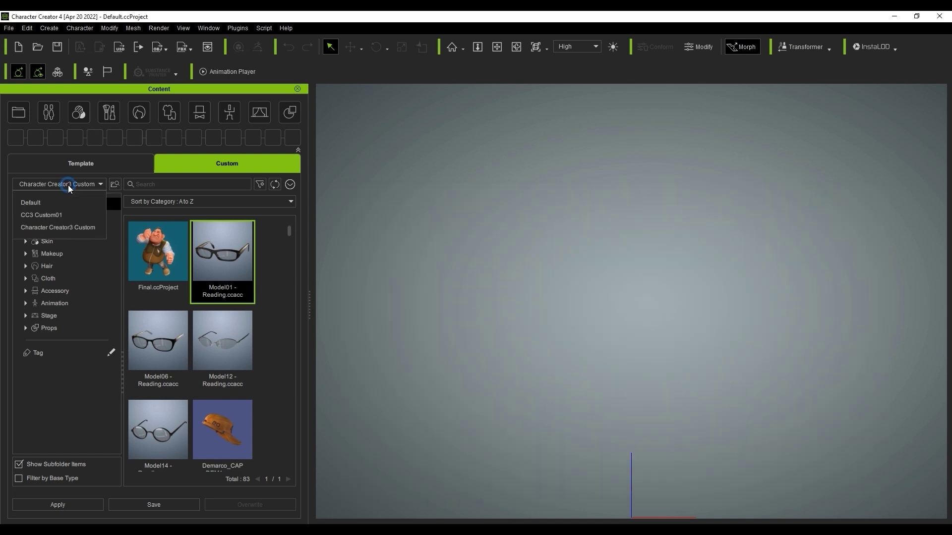
pyautogui.click(64, 212)
pyautogui.rightClick(157, 261)
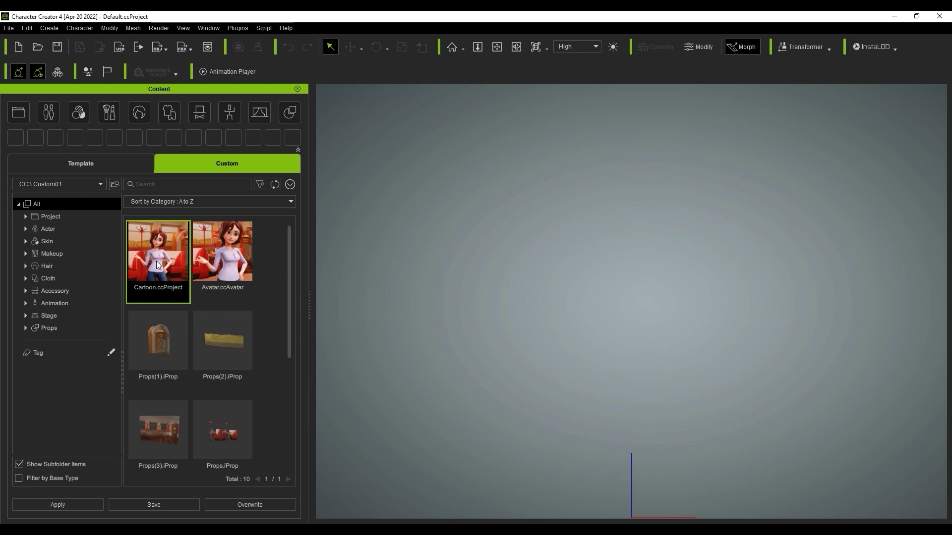
pyautogui.click(188, 407)
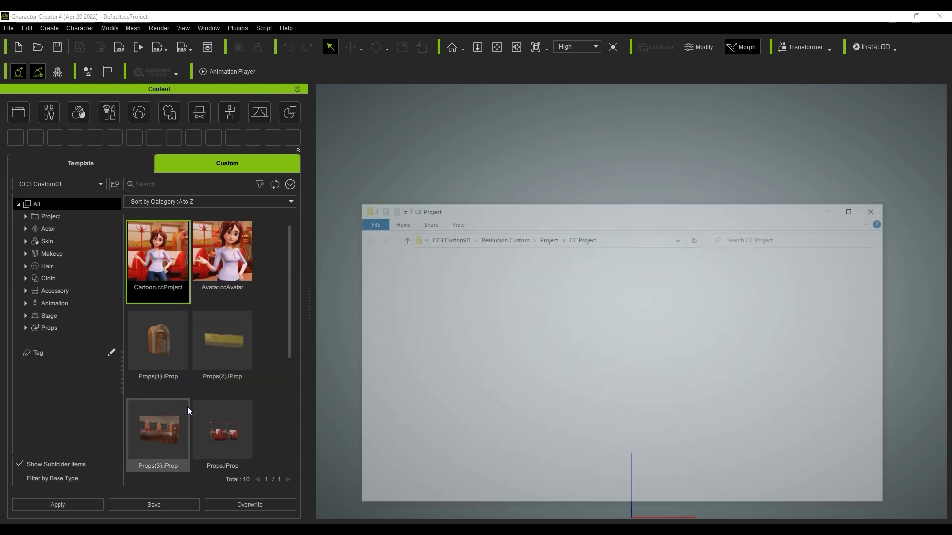
pyautogui.click(635, 237)
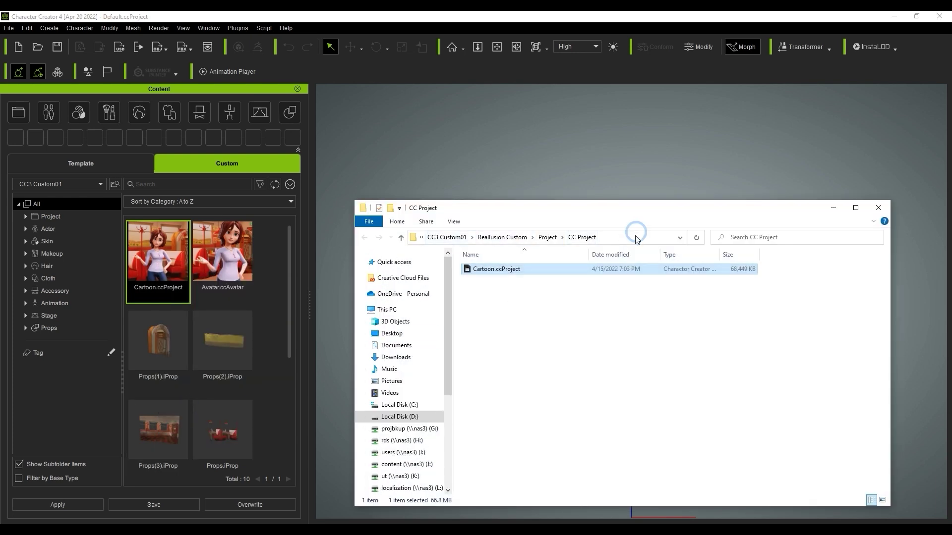
pyautogui.moveTo(481, 239); pyautogui.dragTo(525, 240)
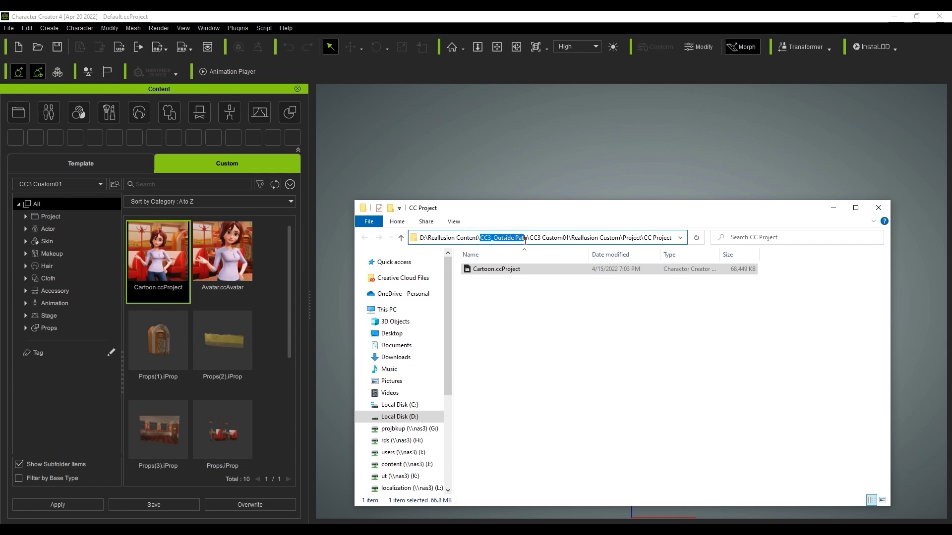
pyautogui.click(527, 298)
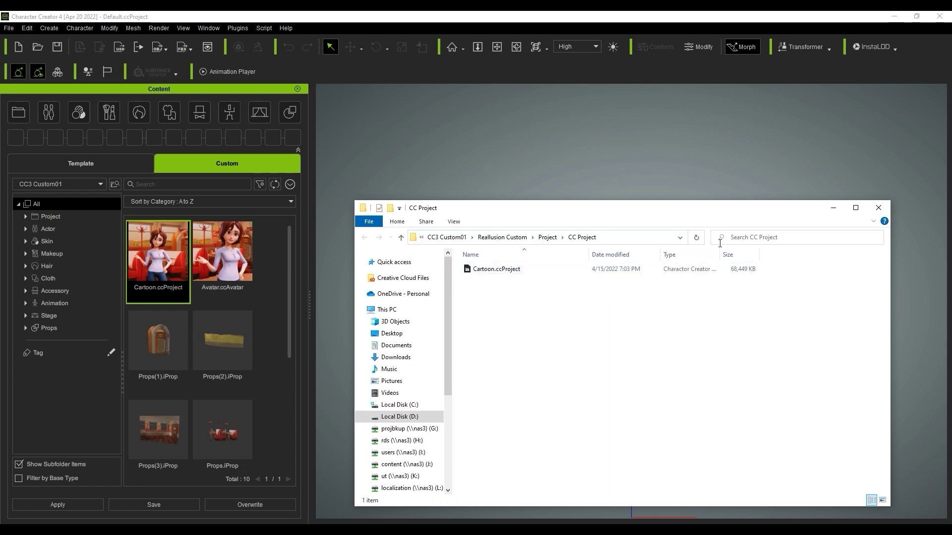